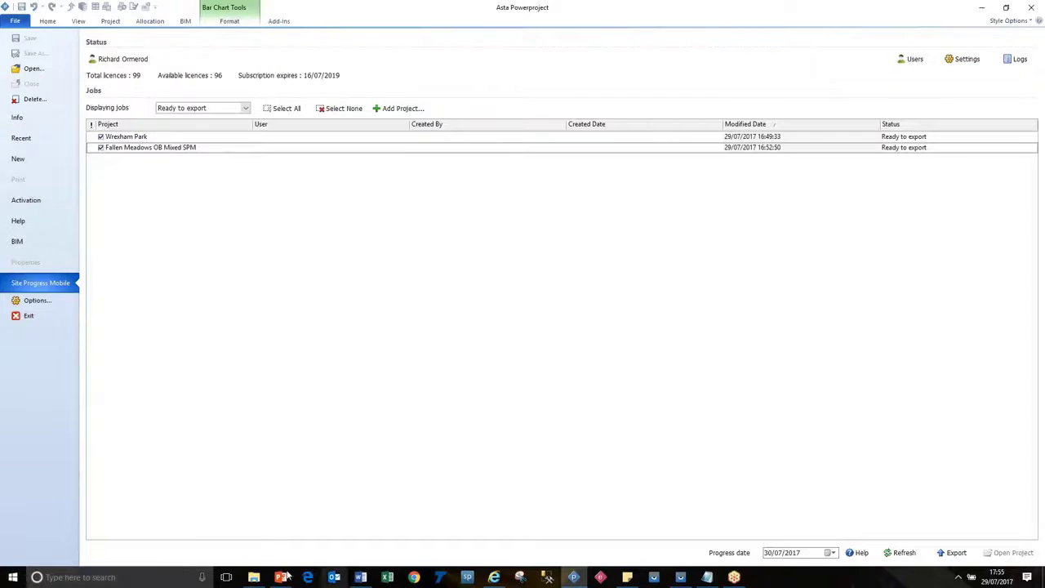
Step: Reveal the download-and-record part of the overview slide and bring up the mirrored phone
{"action": "left_click", "coordinate": [282, 577]}
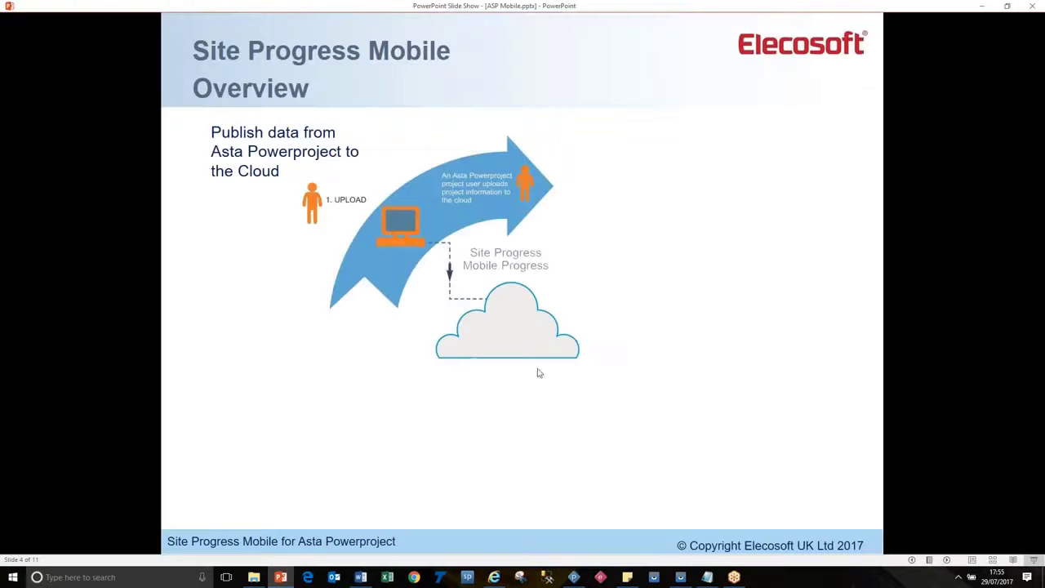
{"action": "left_click", "coordinate": [607, 285]}
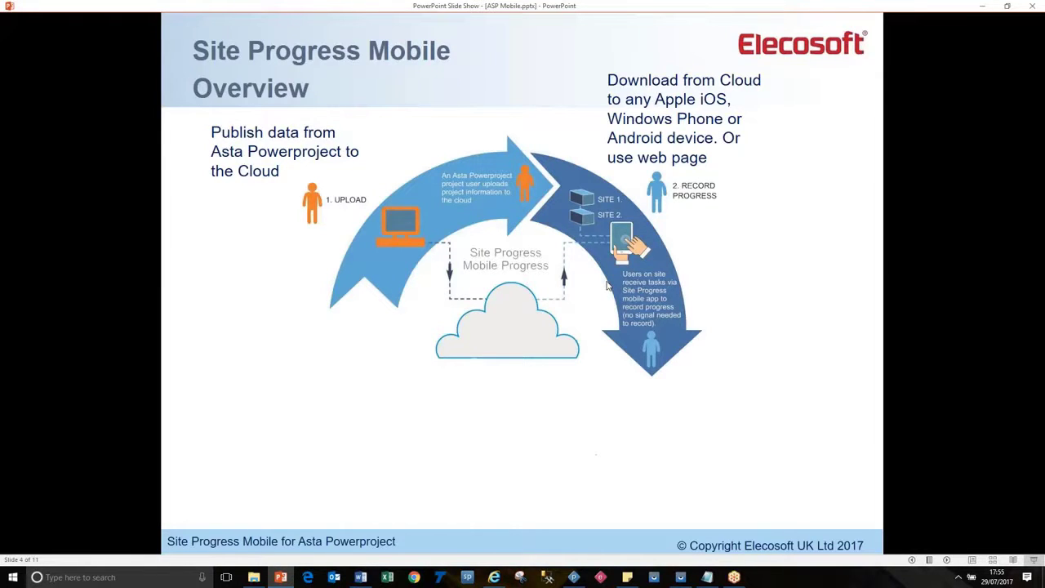
{"action": "left_click", "coordinate": [683, 577]}
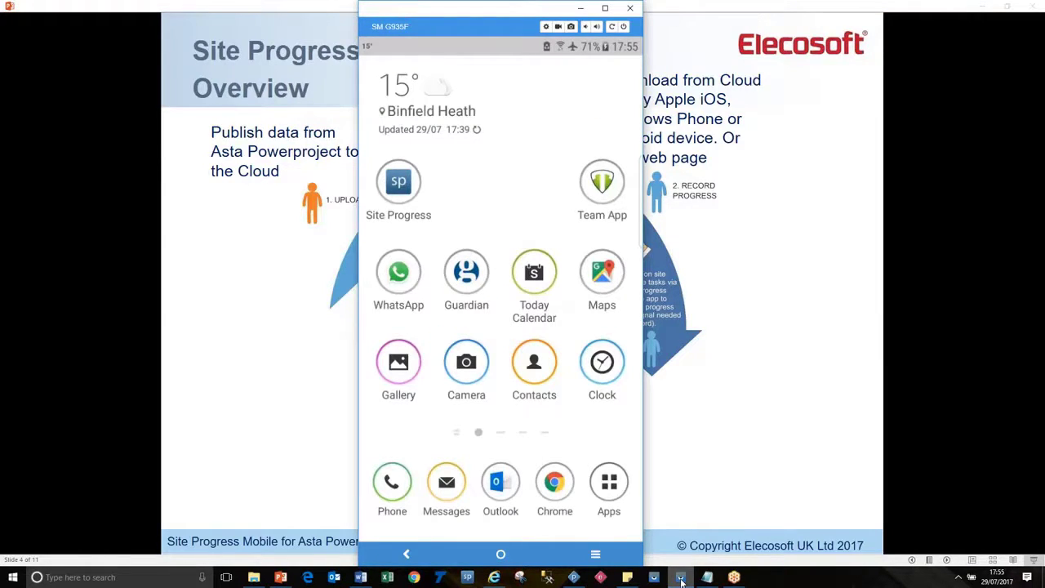
{"action": "left_click", "coordinate": [494, 578]}
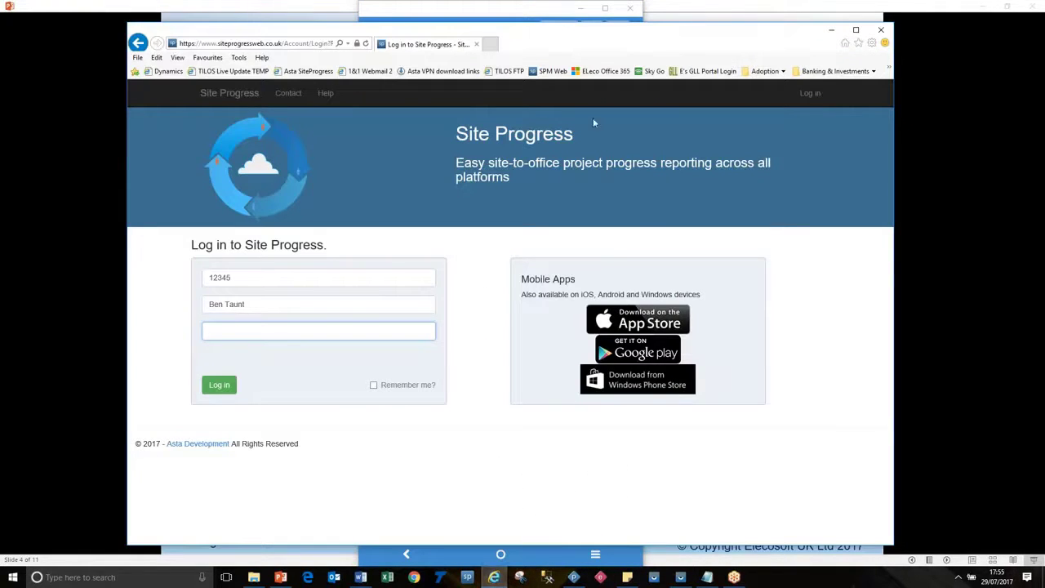
{"action": "left_click", "coordinate": [831, 30]}
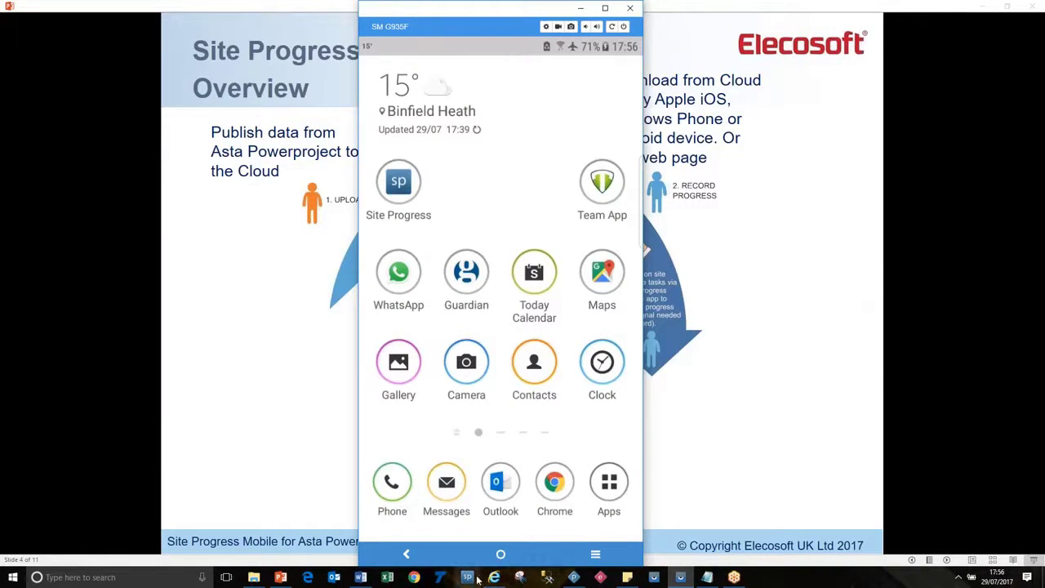
Step: Open Fallen Meadows OB Mixed SPM.pp in Progress - 2-stripes view, phone mirror moved alongside
{"action": "left_click", "coordinate": [573, 577]}
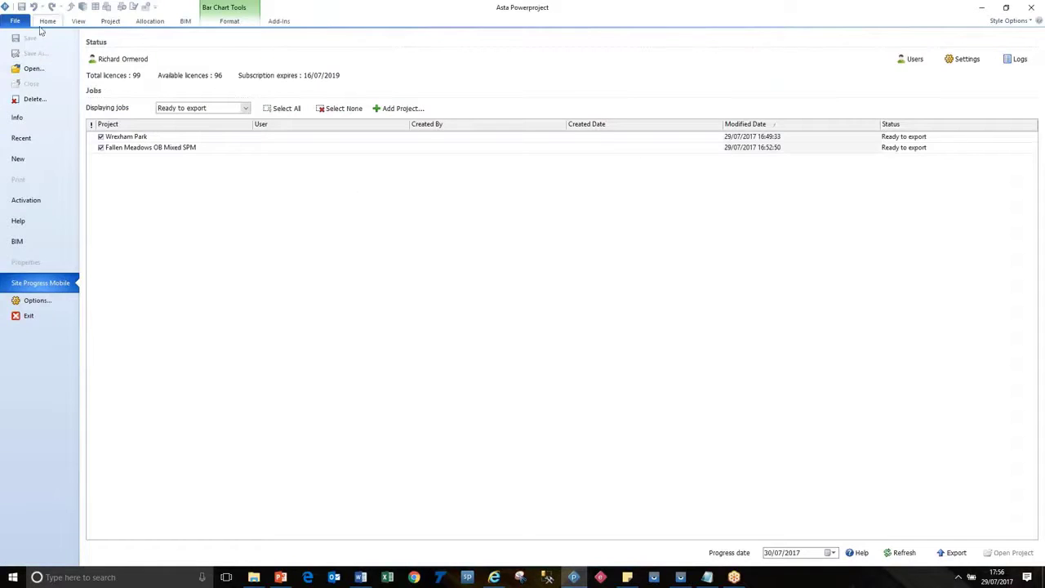
{"action": "left_click", "coordinate": [31, 138]}
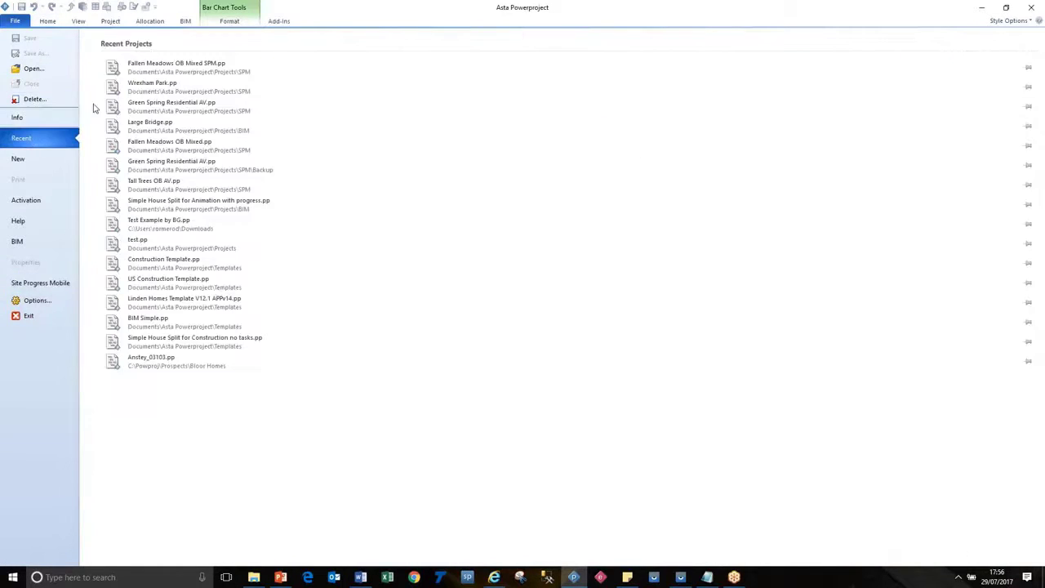
{"action": "left_click", "coordinate": [131, 65]}
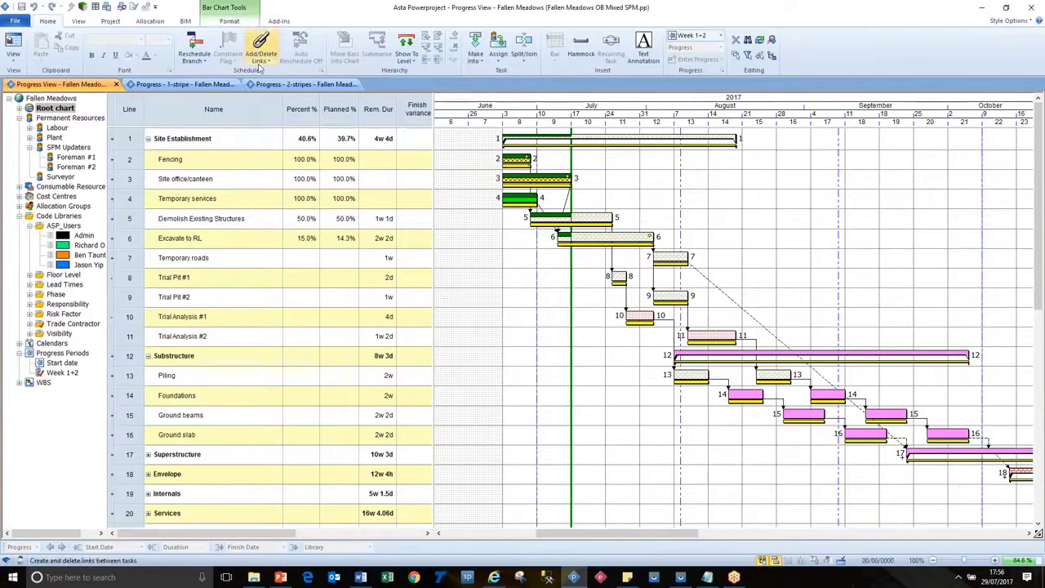
{"action": "left_click", "coordinate": [287, 85]}
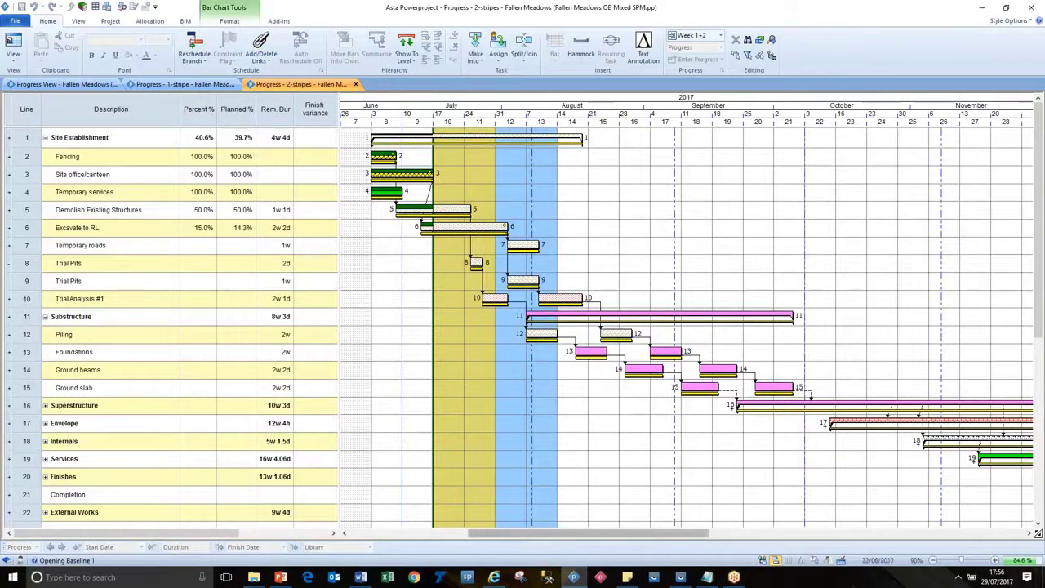
{"action": "left_click", "coordinate": [679, 577]}
{"action": "left_click_drag", "start_coordinate": [487, 8], "coordinate": [731, 10]}
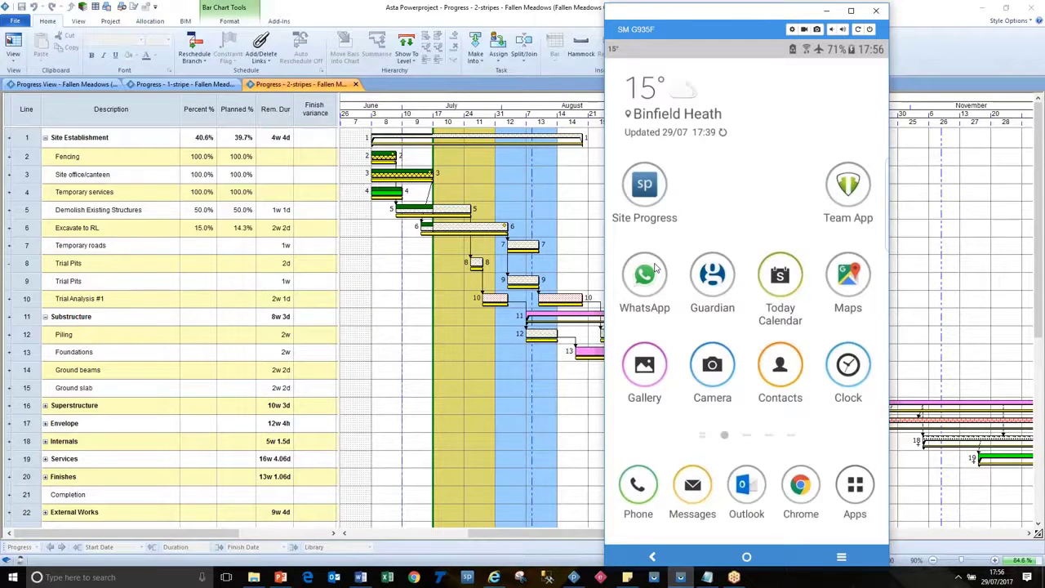
Step: Review the example login and Site Progress Mobile logon details in the Notepad file
{"action": "left_click", "coordinate": [658, 196]}
{"action": "left_click", "coordinate": [710, 577]}
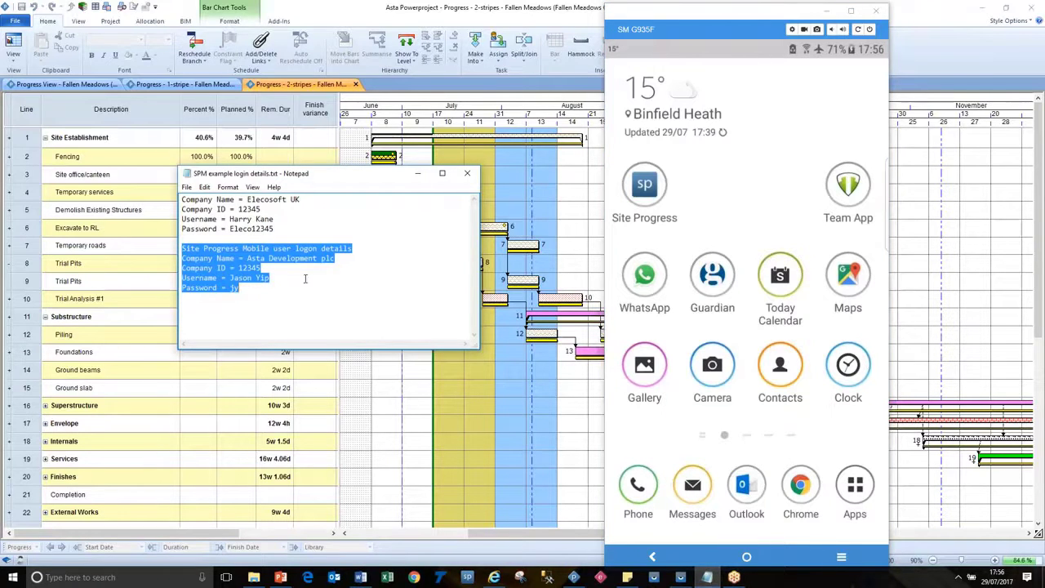
{"action": "left_click", "coordinate": [273, 228]}
{"action": "left_click_drag", "start_coordinate": [273, 228], "coordinate": [173, 198]}
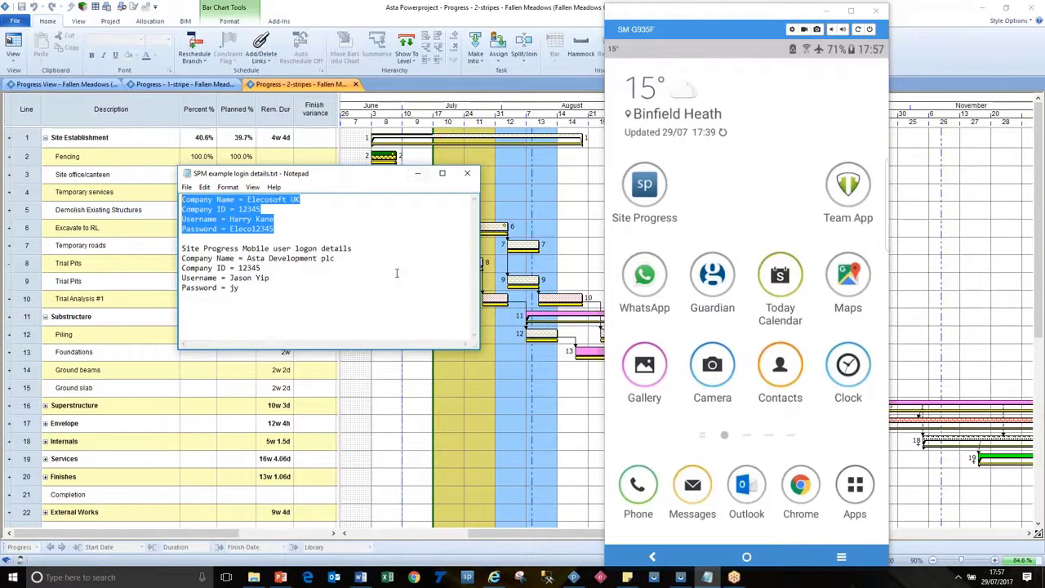
{"action": "left_click", "coordinate": [311, 283]}
{"action": "mouse_move", "coordinate": [269, 291]}
{"action": "left_mouse_down"}
{"action": "mouse_move", "coordinate": [200, 275]}
{"action": "mouse_move", "coordinate": [180, 248]}
{"action": "left_mouse_up"}
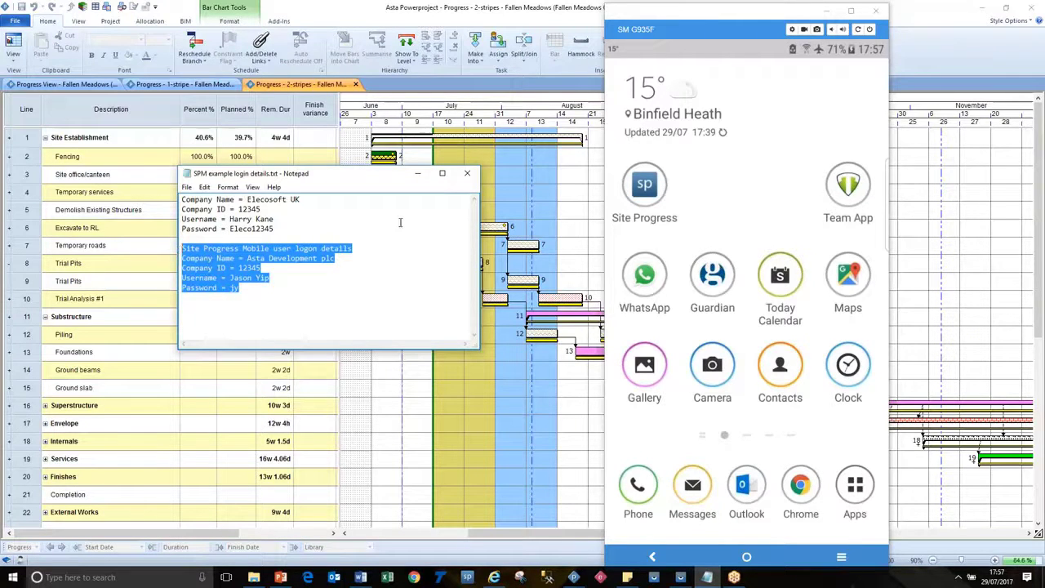
Step: Launch the Asta Site Progress app on the mirrored phone
{"action": "left_click", "coordinate": [418, 8]}
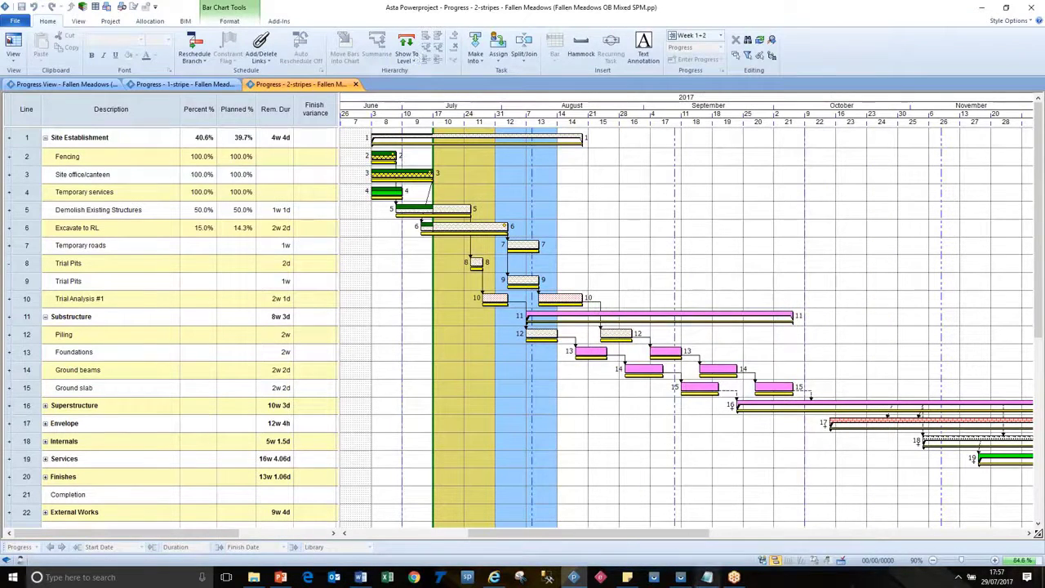
{"action": "left_click", "coordinate": [679, 577]}
{"action": "left_click", "coordinate": [650, 233]}
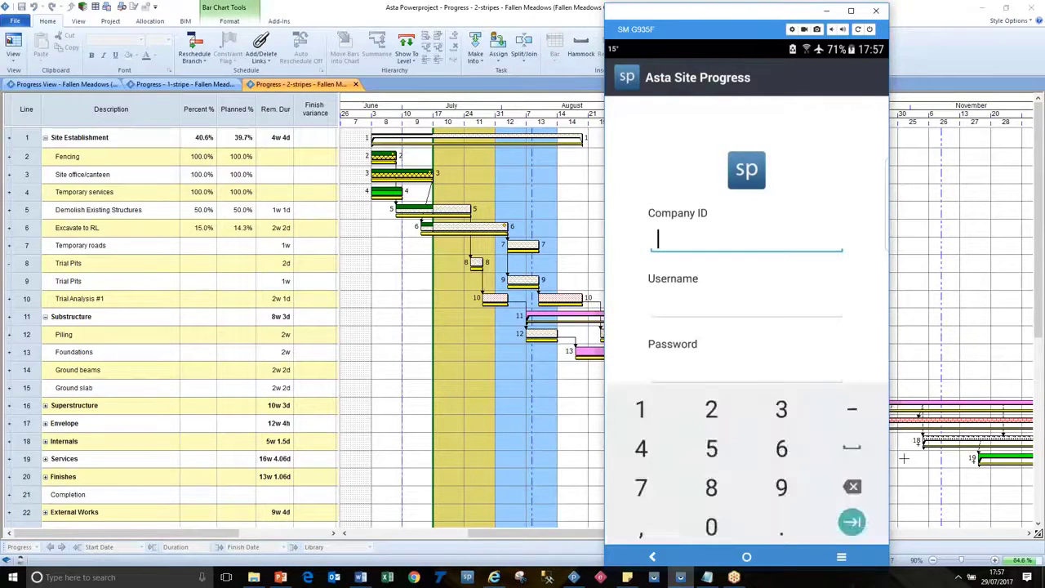
{"action": "key", "text": "Tab"}
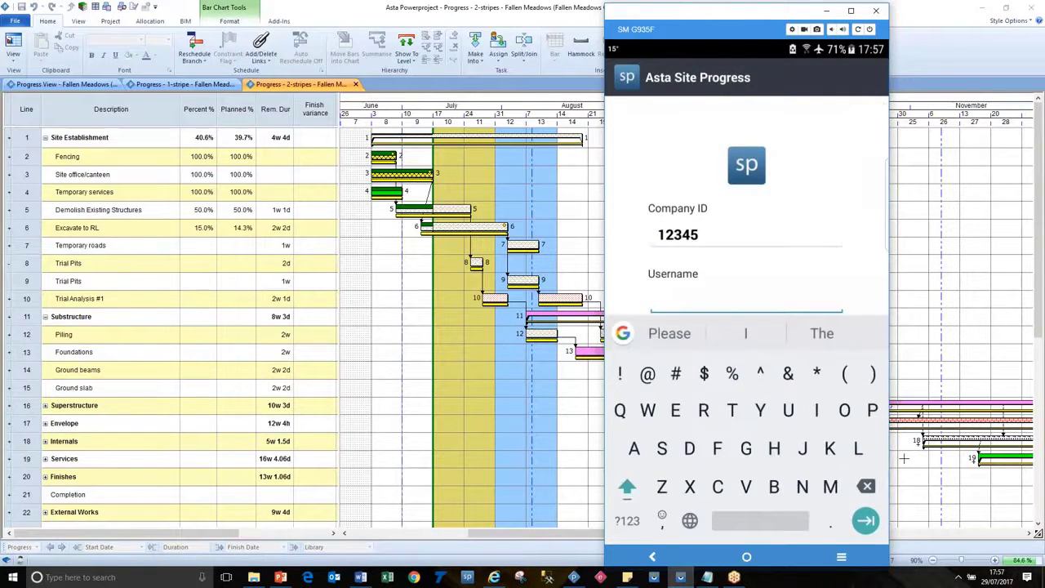
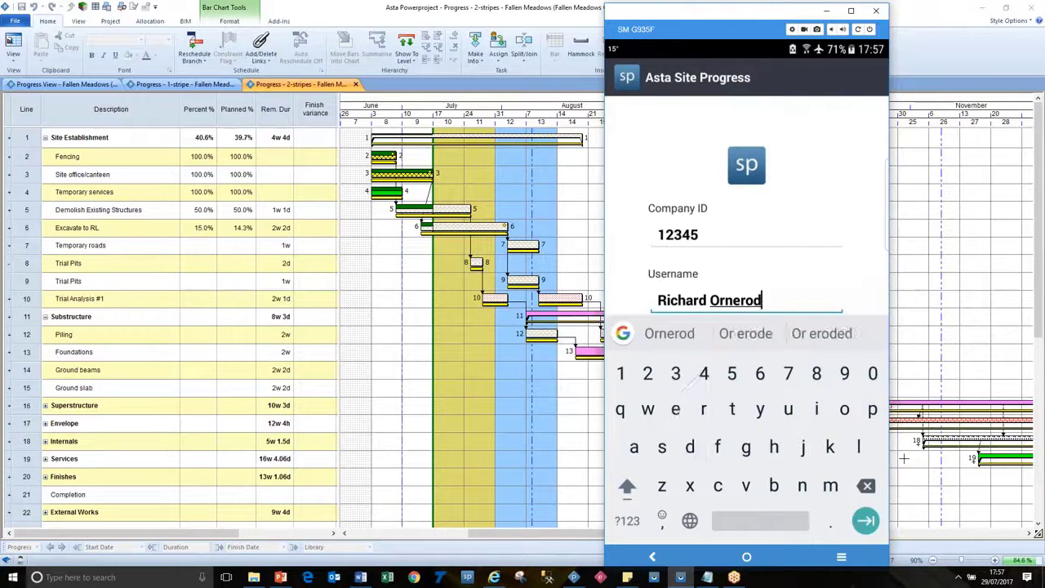
{"action": "double_click", "coordinate": [734, 301]}
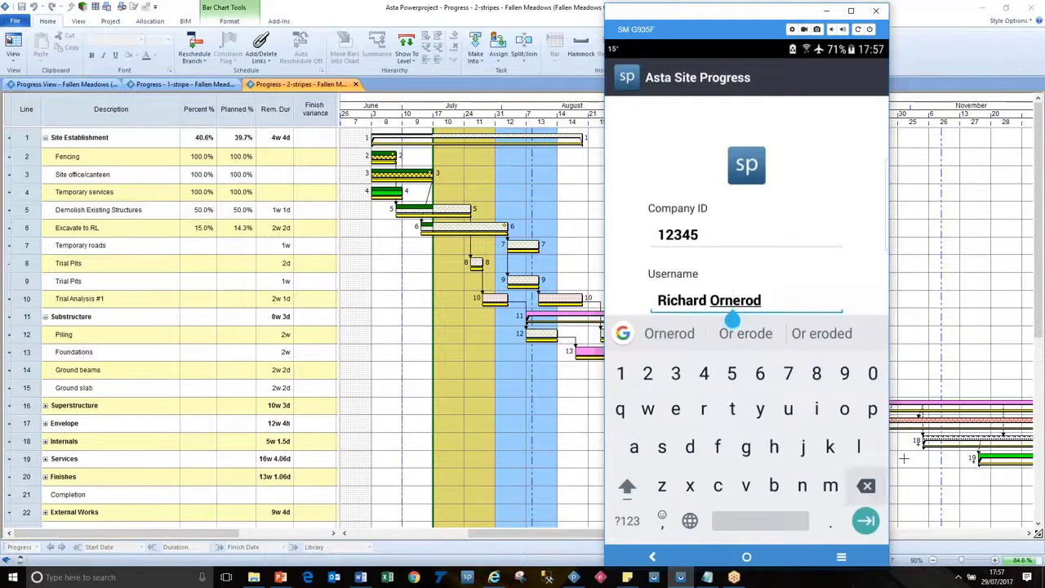
{"action": "key", "text": "BackSpace"}
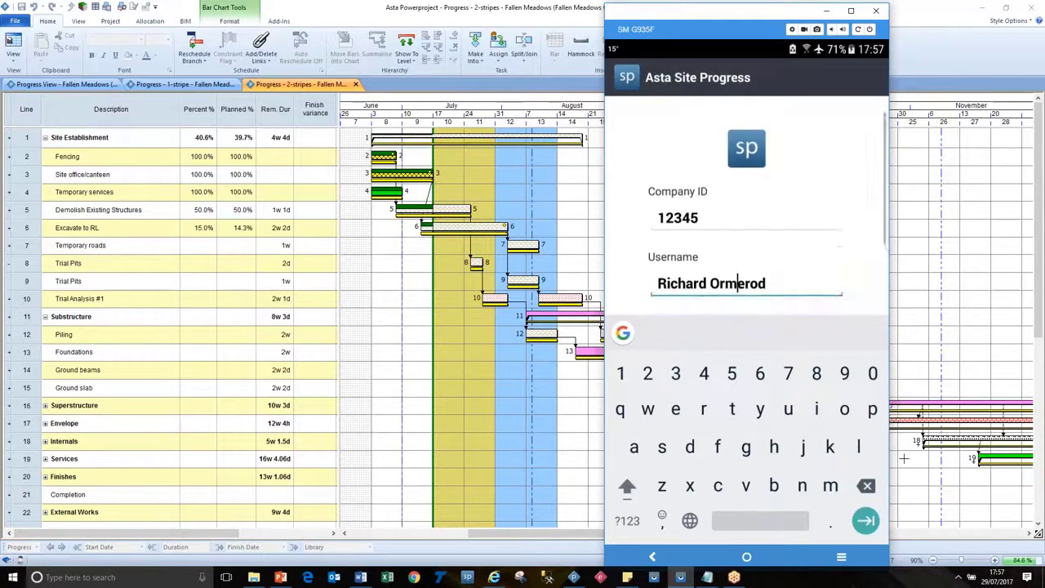
{"action": "key", "text": "Tab"}
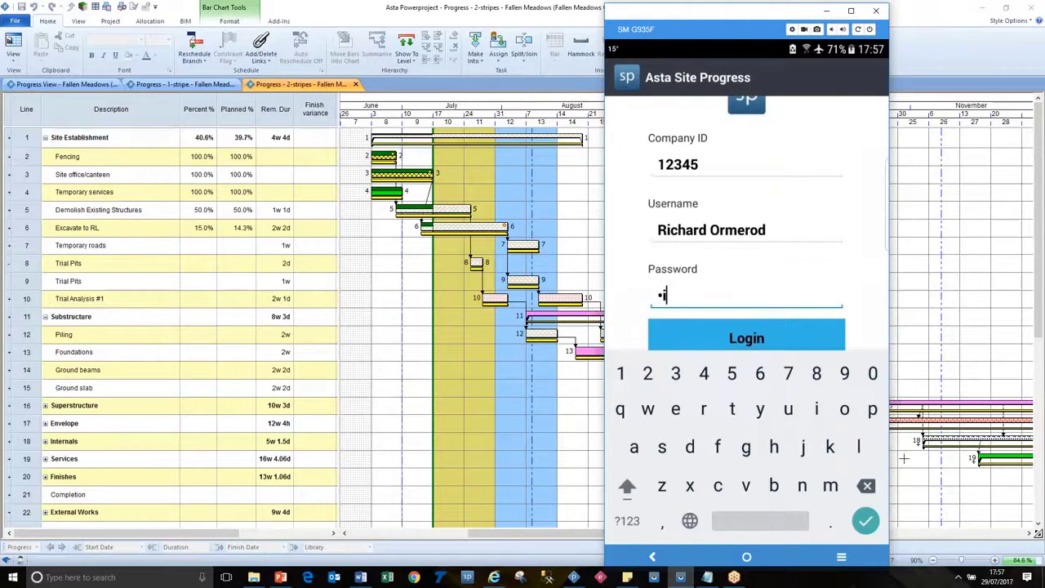
{"action": "key", "text": "Return"}
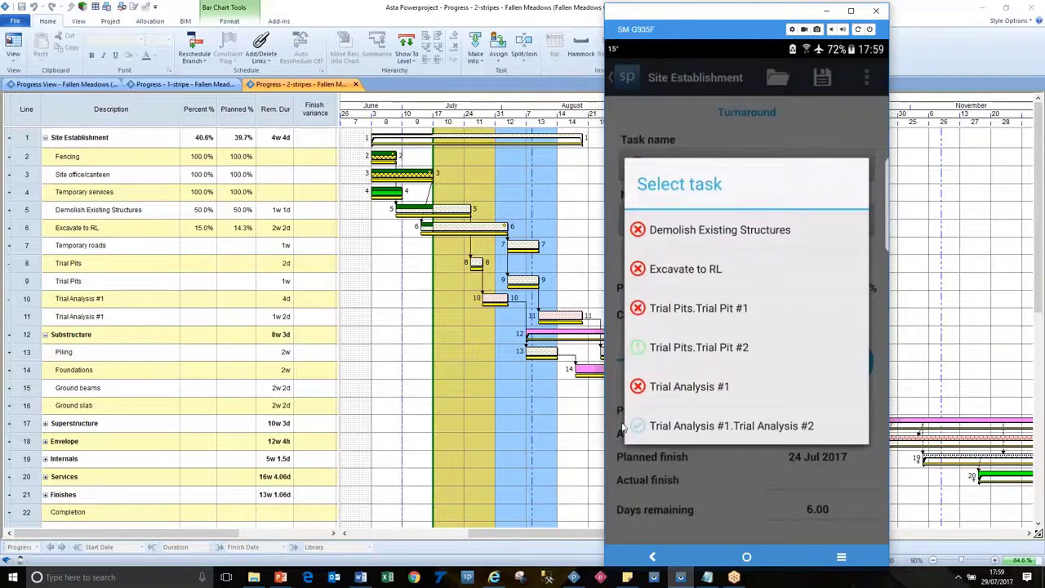
Step: Select Demolish Existing Structures and drag its current progress from 50% to 83%
{"action": "left_click", "coordinate": [623, 427]}
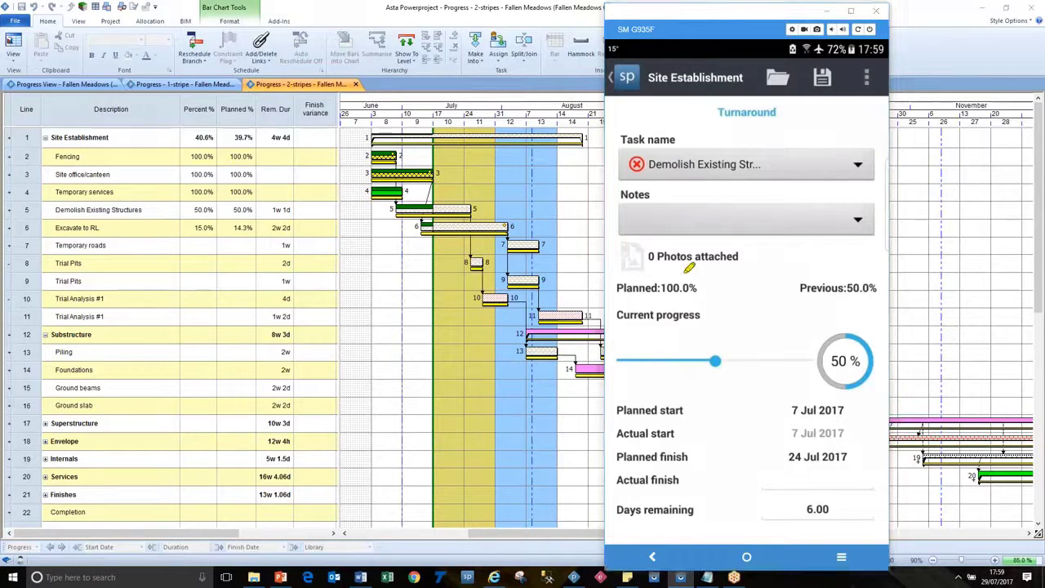
{"action": "mouse_move", "coordinate": [693, 281]}
{"action": "left_mouse_down"}
{"action": "mouse_move", "coordinate": [614, 284]}
{"action": "mouse_move", "coordinate": [692, 283]}
{"action": "left_mouse_up"}
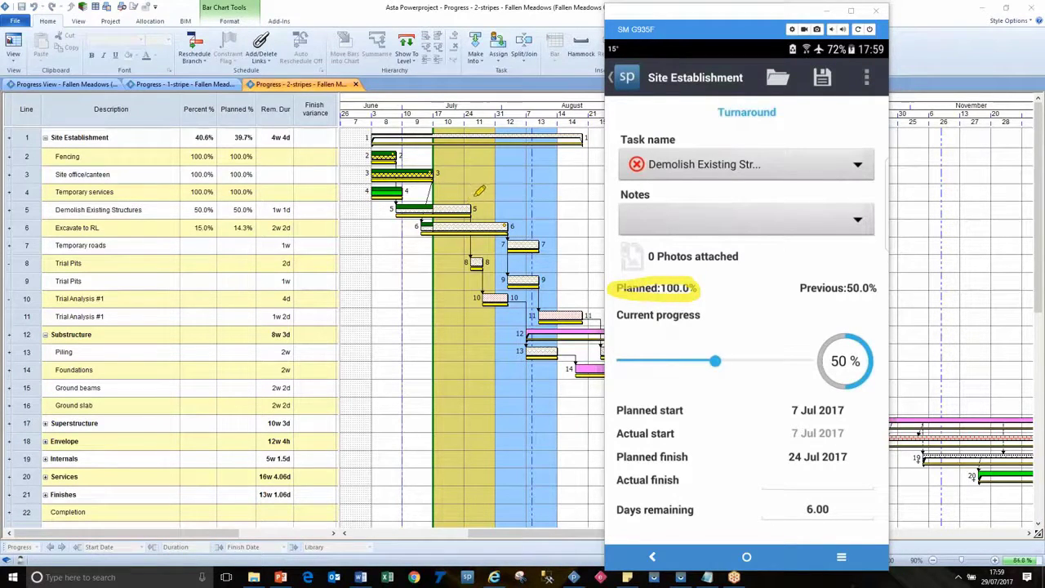
{"action": "left_click_drag", "start_coordinate": [816, 287], "coordinate": [877, 287]}
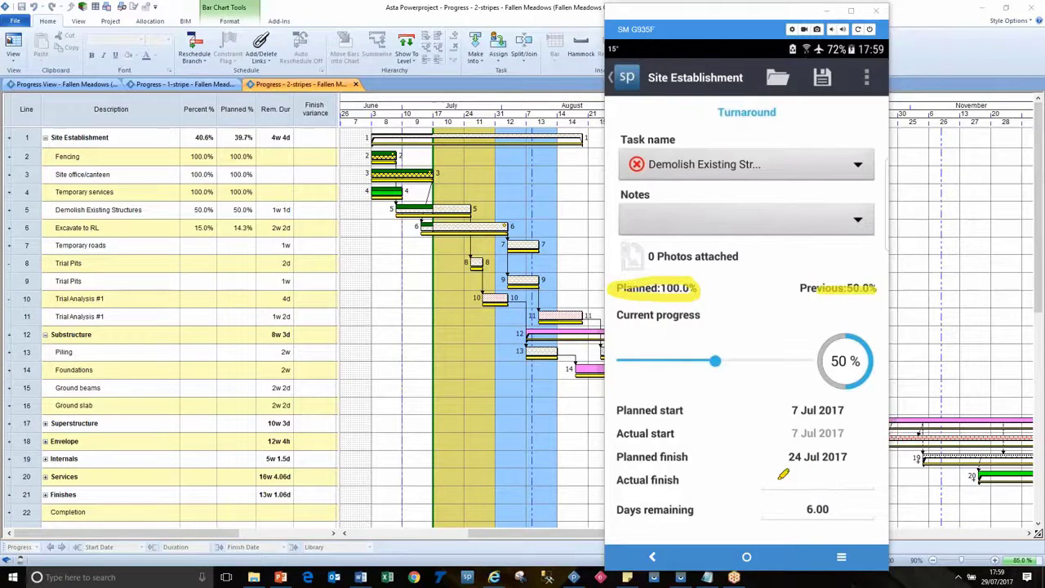
{"action": "left_click_drag", "start_coordinate": [777, 478], "coordinate": [862, 469]}
{"action": "left_click_drag", "start_coordinate": [869, 341], "coordinate": [844, 356]}
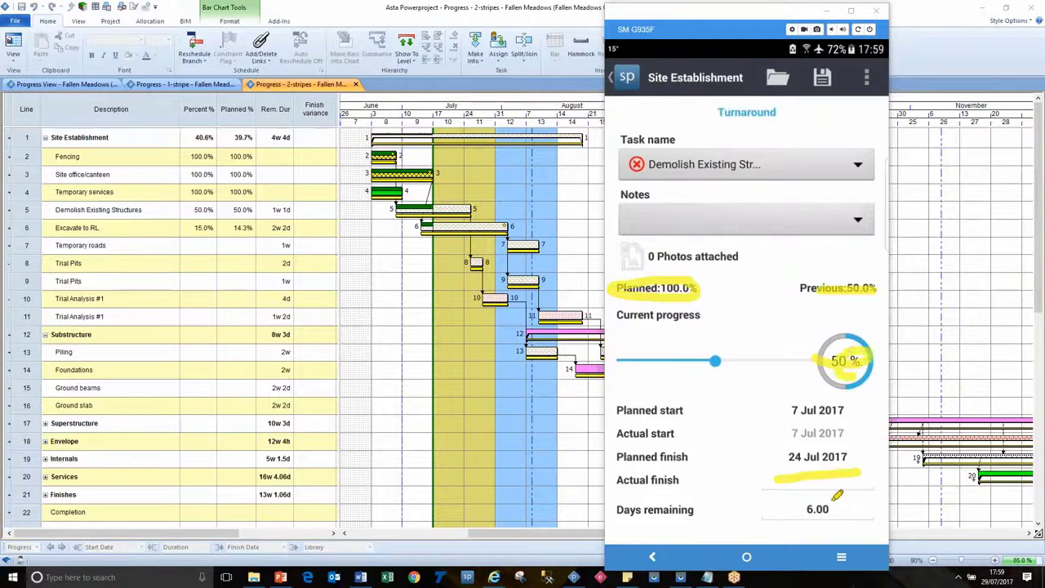
{"action": "mouse_move", "coordinate": [834, 493]}
{"action": "left_mouse_down"}
{"action": "mouse_move", "coordinate": [802, 505]}
{"action": "mouse_move", "coordinate": [826, 492]}
{"action": "left_mouse_up"}
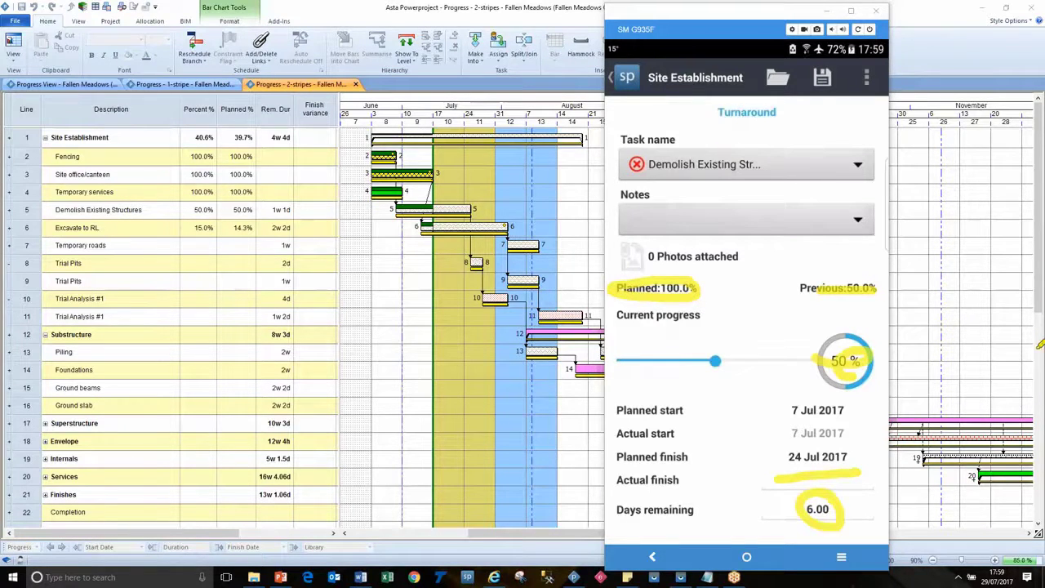
{"action": "key", "text": "Escape"}
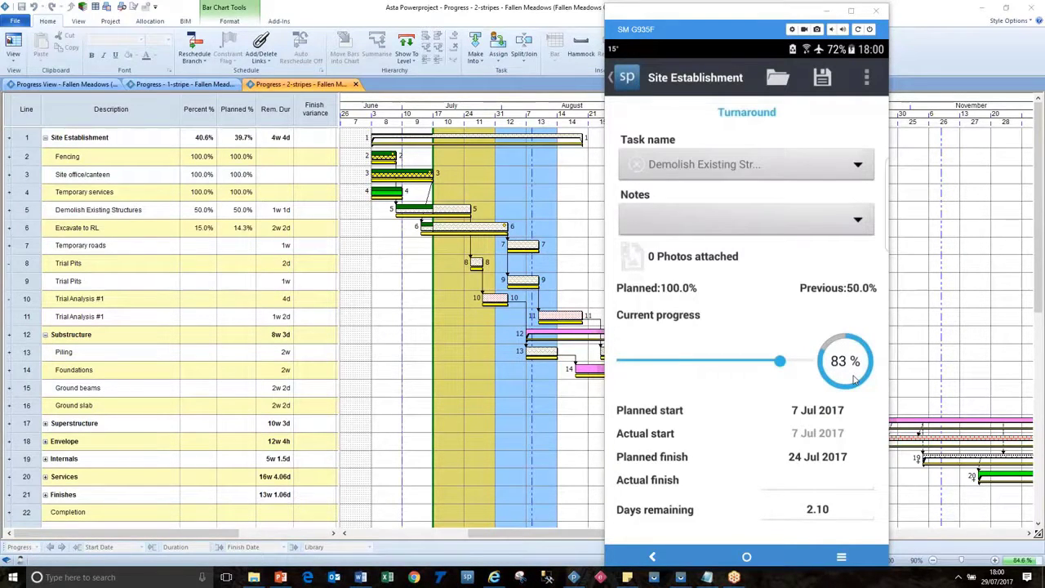
Step: Set Demolish Existing Structures' days remaining to 3
{"action": "left_click", "coordinate": [817, 510]}
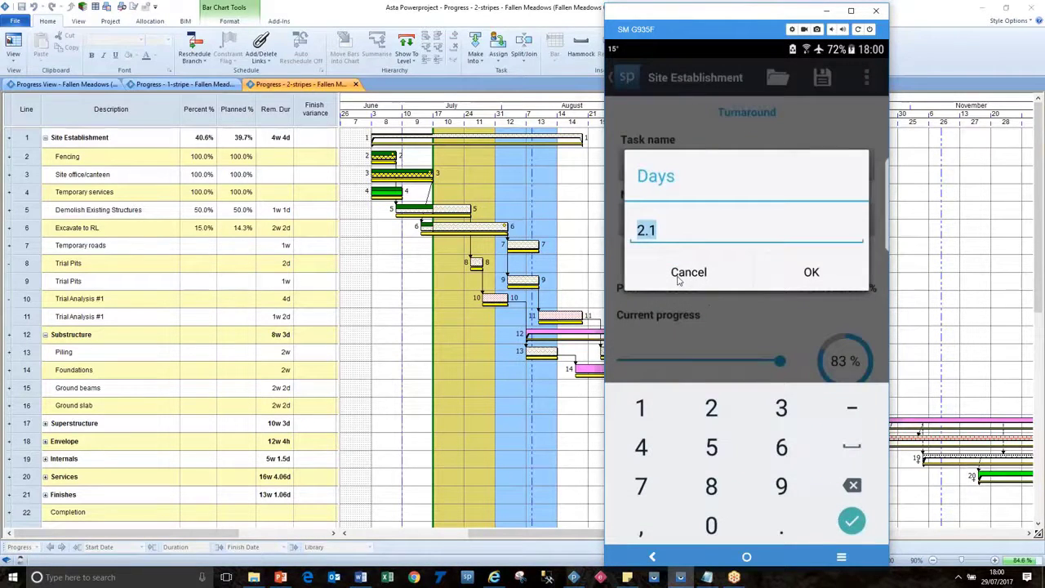
{"action": "type", "text": "3"}
{"action": "left_click", "coordinate": [812, 275]}
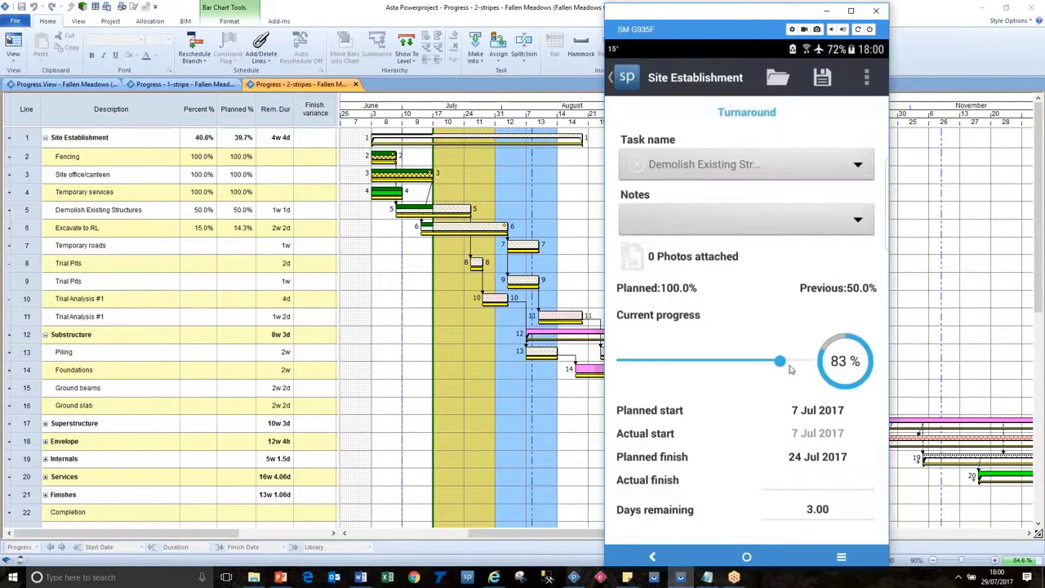
Step: Mark the task 100% complete with an actual finish of 21 Jul 2017
{"action": "left_click_drag", "start_coordinate": [780, 361], "coordinate": [813, 363]}
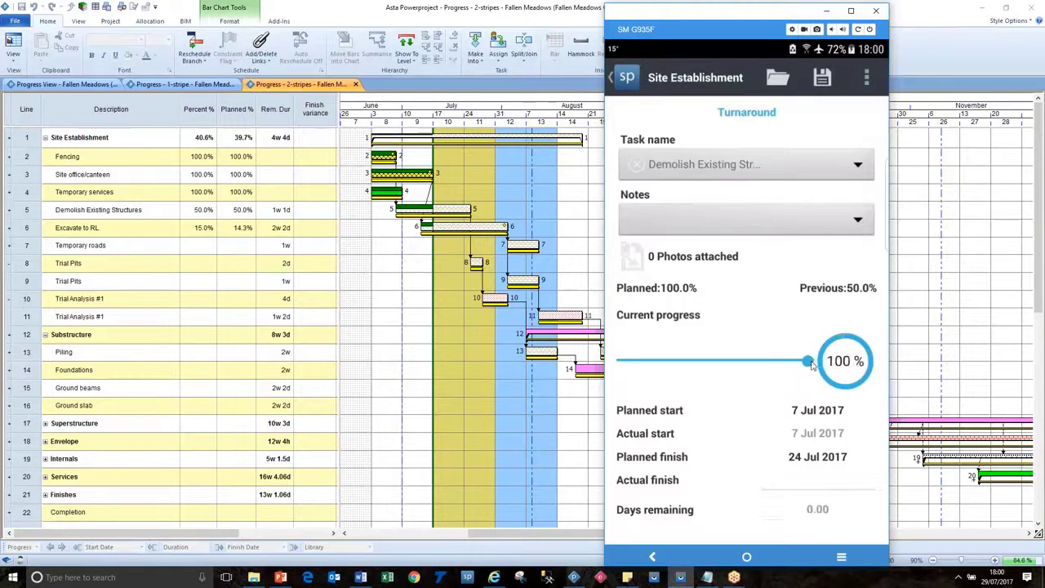
{"action": "left_click", "coordinate": [819, 489]}
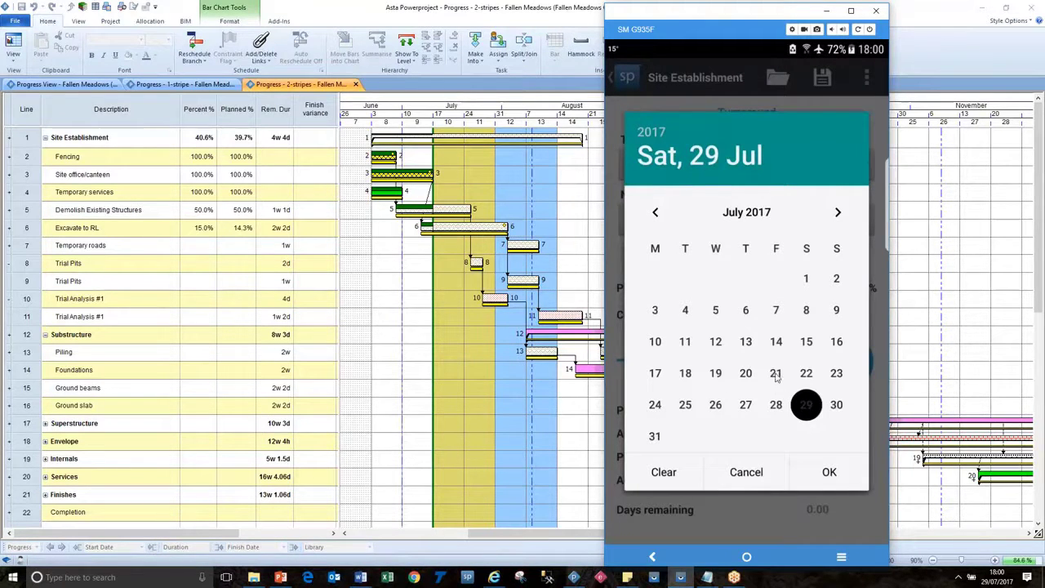
{"action": "left_click", "coordinate": [775, 374]}
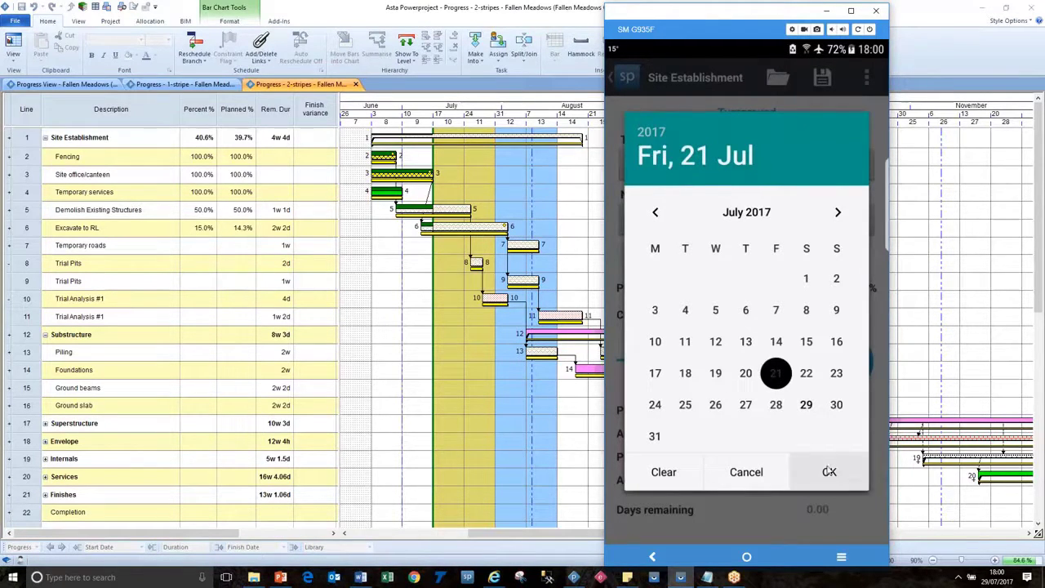
{"action": "left_click", "coordinate": [828, 470]}
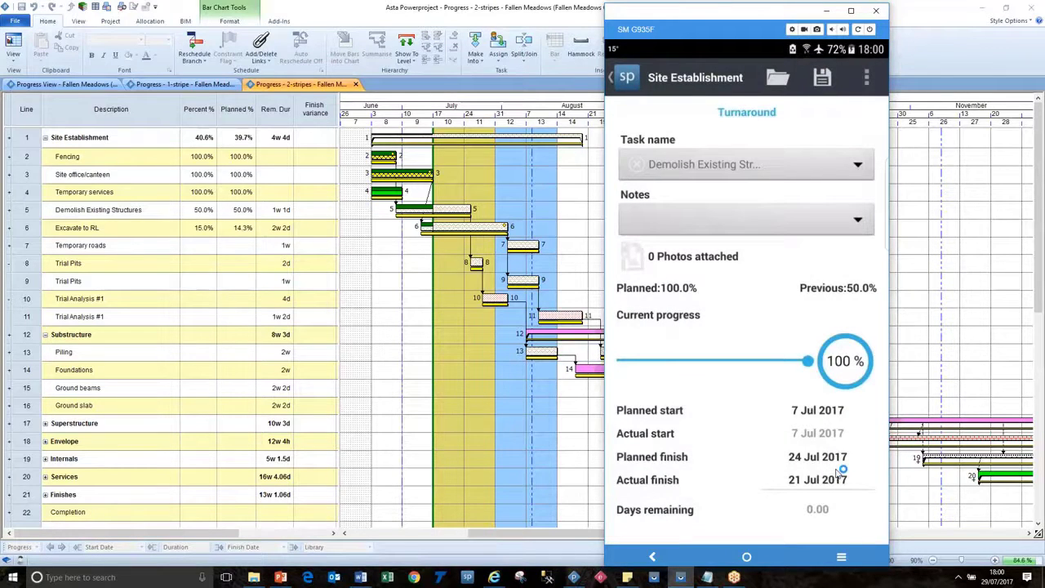
Step: Replace the Wind note with 'Last week of work went yery well' and open the attached photos
{"action": "left_click", "coordinate": [859, 225]}
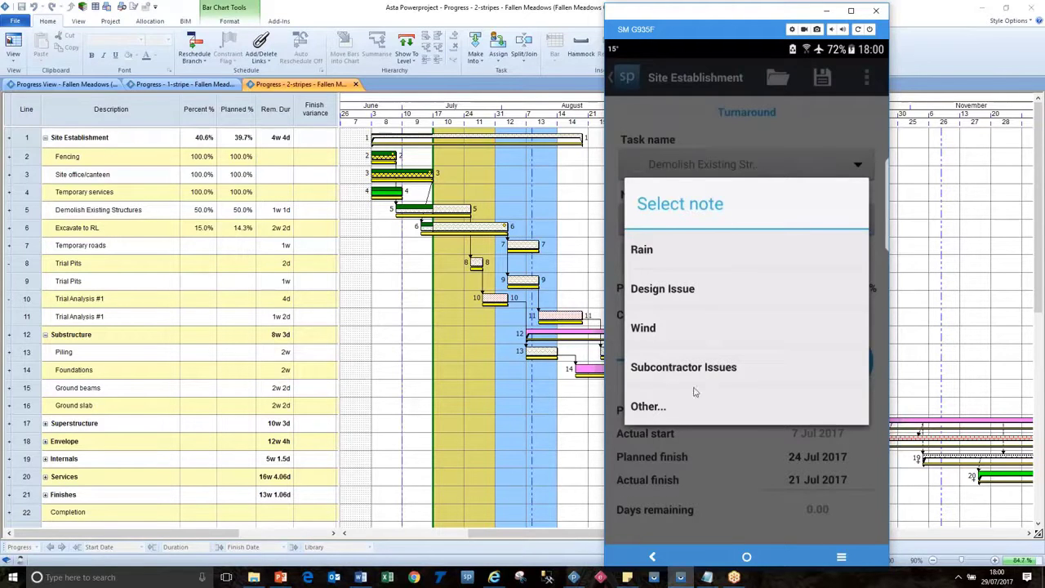
{"action": "left_click", "coordinate": [646, 329]}
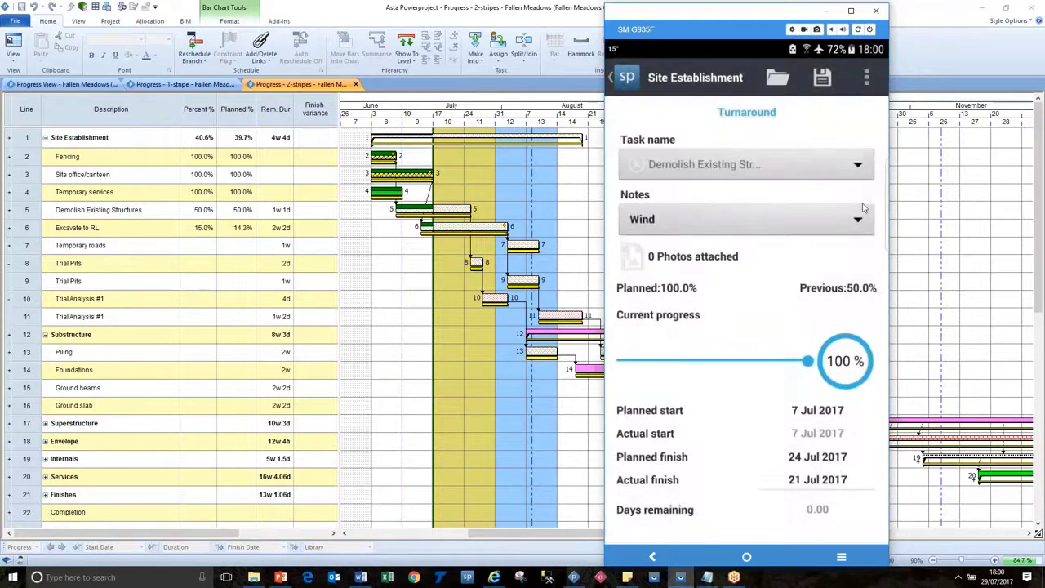
{"action": "left_click", "coordinate": [859, 222]}
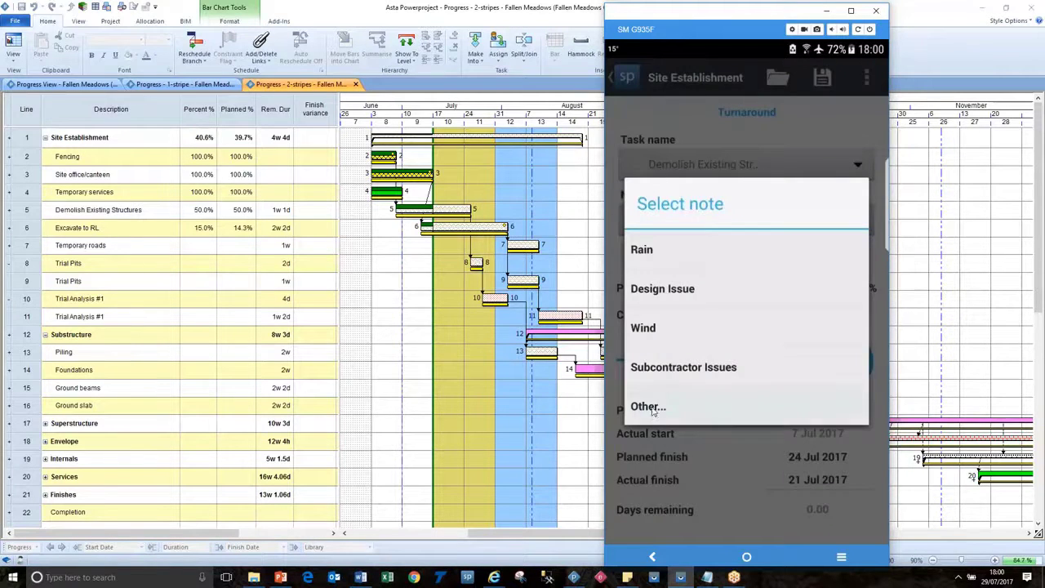
{"action": "left_click", "coordinate": [648, 406]}
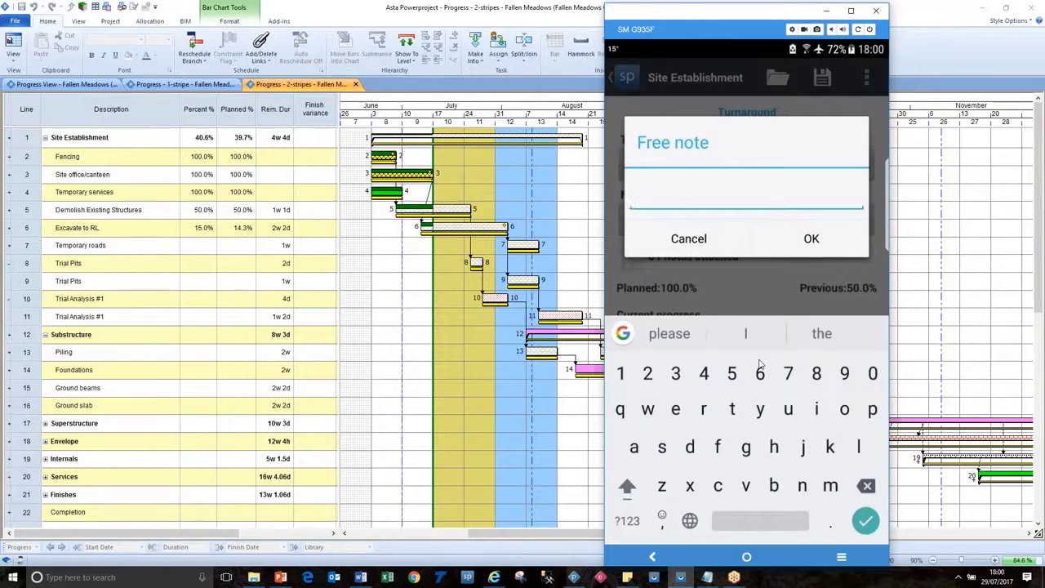
{"action": "type", "text": "Last week of work went yery well"}
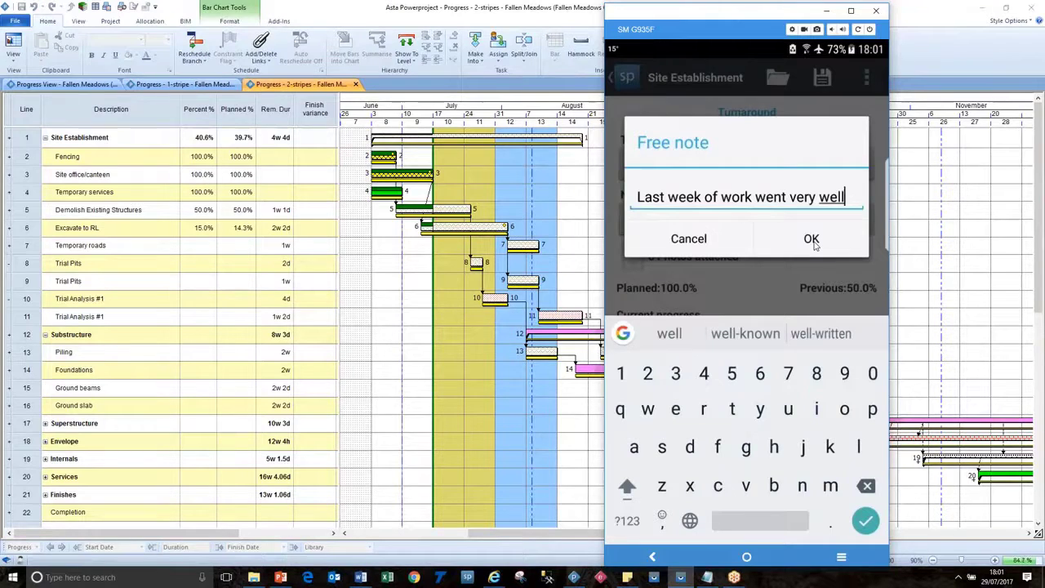
{"action": "left_click", "coordinate": [811, 240]}
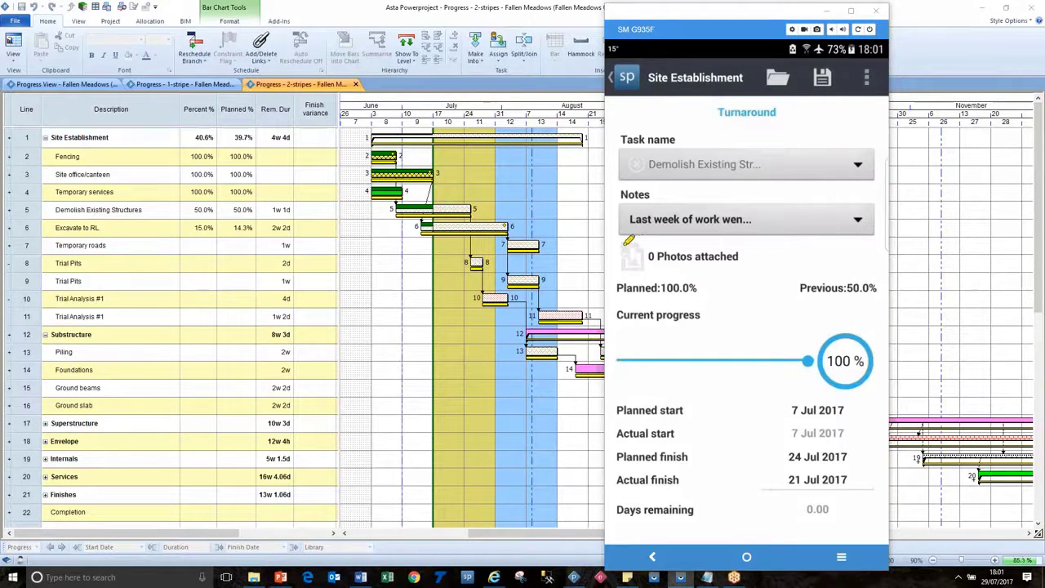
{"action": "left_click_drag", "start_coordinate": [633, 245], "coordinate": [649, 260]}
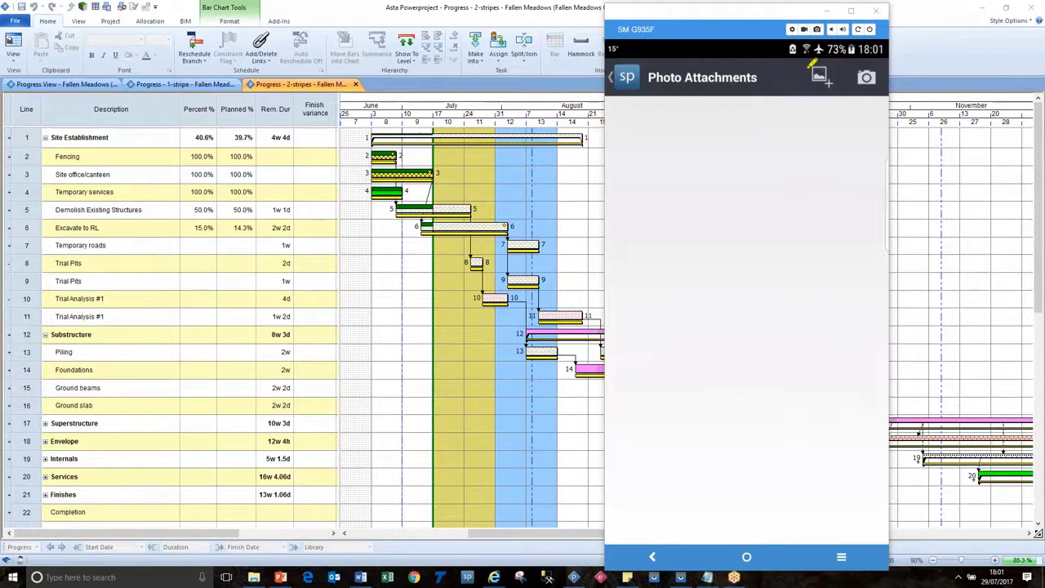
Step: Take one photo for Demolish Existing Structures and return to its progress form
{"action": "mouse_move", "coordinate": [812, 64]}
{"action": "left_mouse_down"}
{"action": "mouse_move", "coordinate": [838, 91]}
{"action": "mouse_move", "coordinate": [831, 122]}
{"action": "left_mouse_up"}
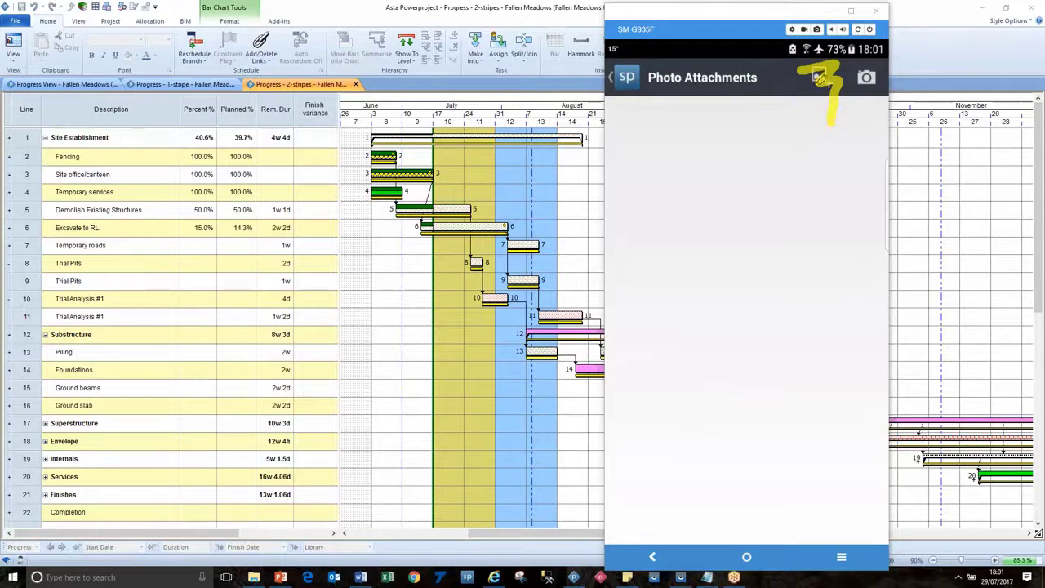
{"action": "mouse_move", "coordinate": [857, 57]}
{"action": "left_mouse_down"}
{"action": "mouse_move", "coordinate": [885, 67]}
{"action": "mouse_move", "coordinate": [883, 90]}
{"action": "mouse_move", "coordinate": [854, 91]}
{"action": "mouse_move", "coordinate": [859, 65]}
{"action": "left_mouse_up"}
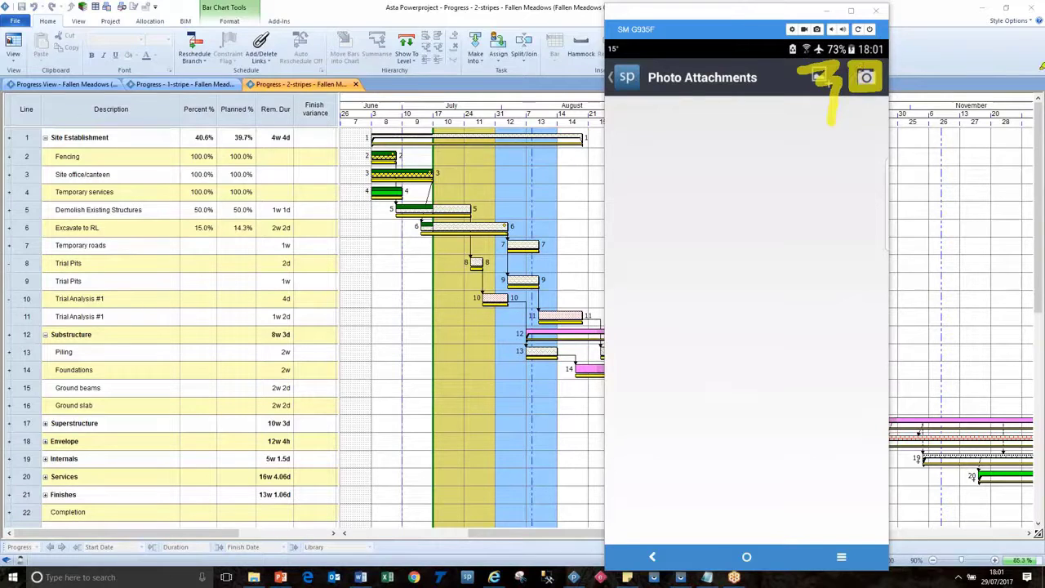
{"action": "key", "text": "Escape"}
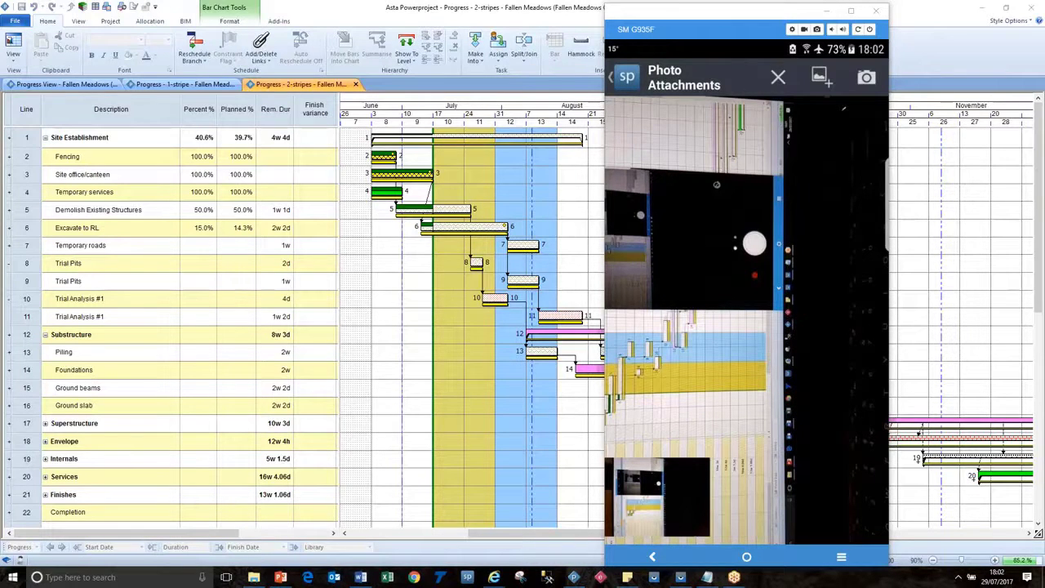
{"action": "left_click", "coordinate": [626, 77]}
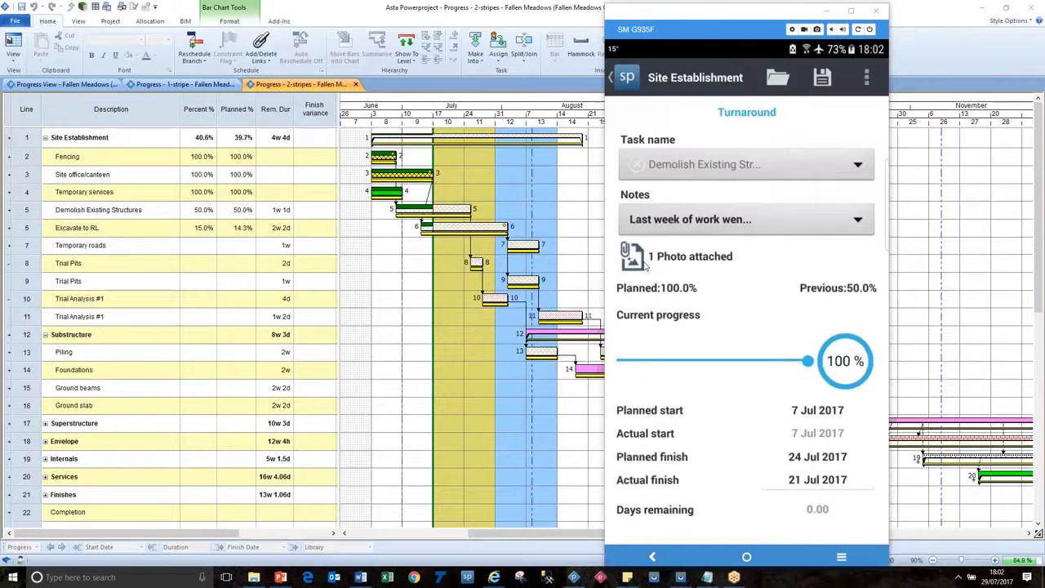
Step: Update Excavate to RL: 75% progress, 4 days remaining, Subcontractor Issues note
{"action": "left_click", "coordinate": [859, 168]}
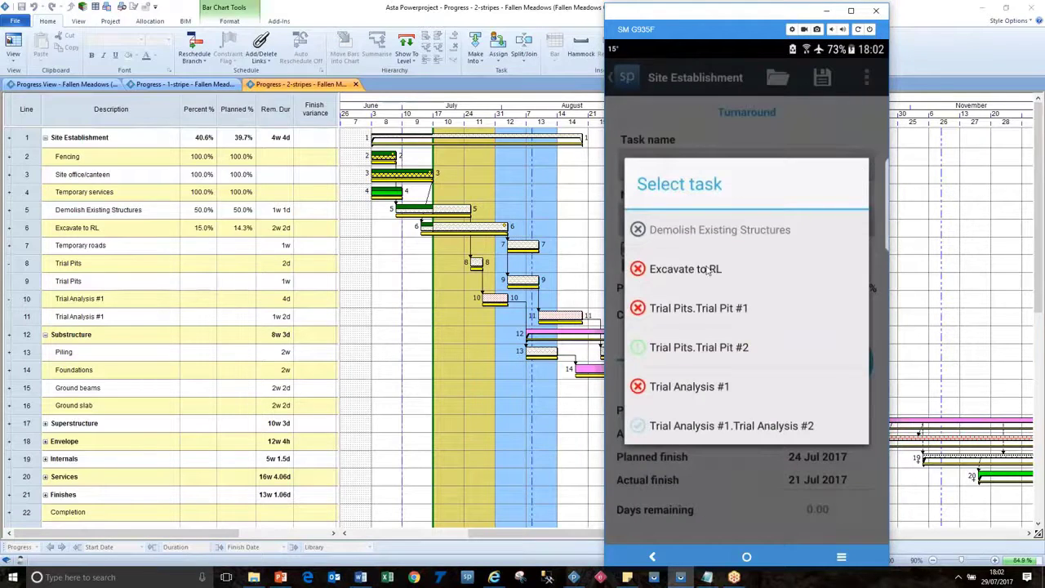
{"action": "left_click", "coordinate": [686, 270]}
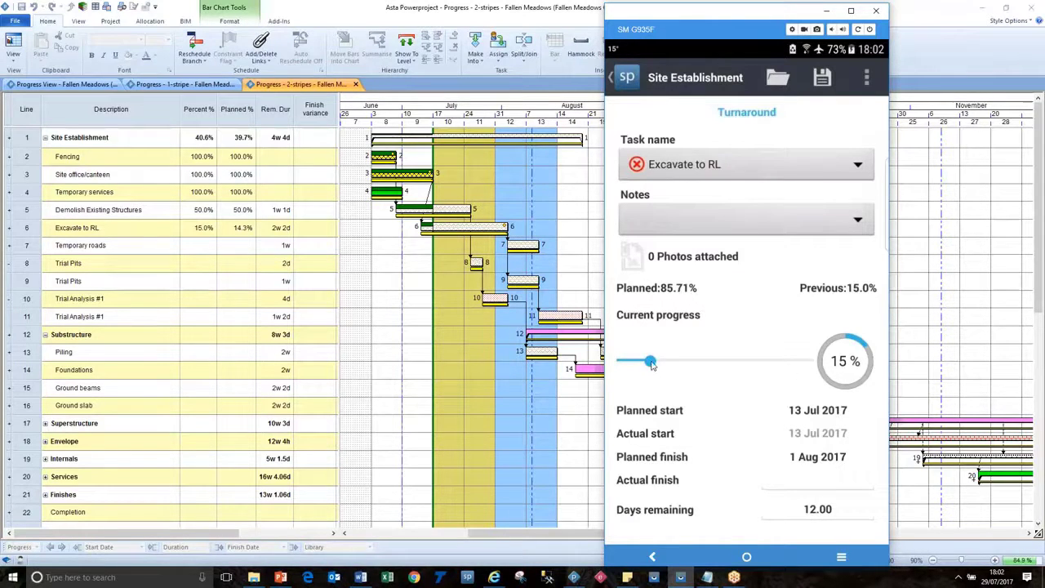
{"action": "left_click_drag", "start_coordinate": [651, 364], "coordinate": [767, 359]}
{"action": "left_click", "coordinate": [837, 509]}
{"action": "type", "text": "4"}
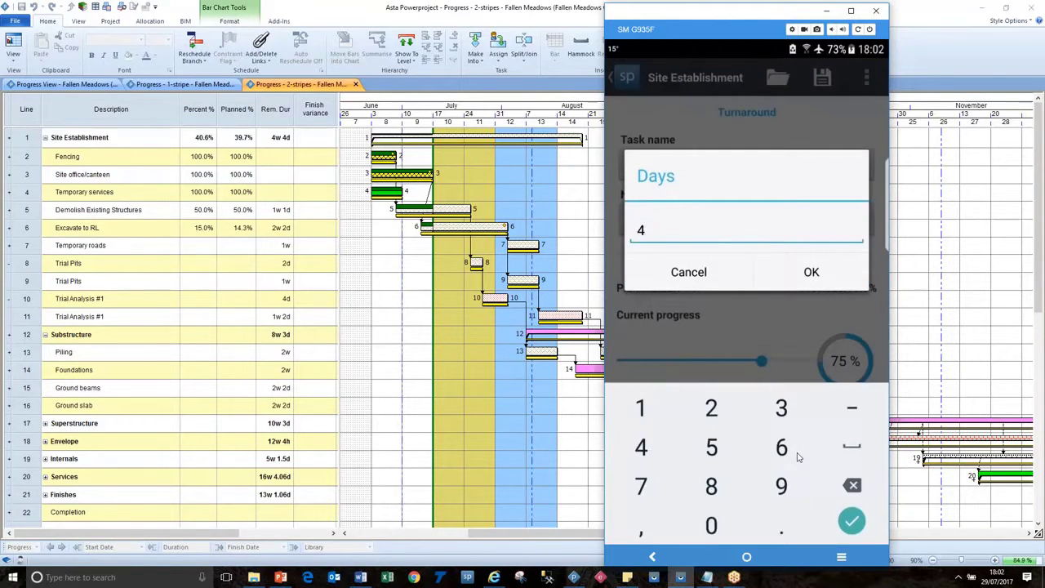
{"action": "left_click", "coordinate": [813, 257]}
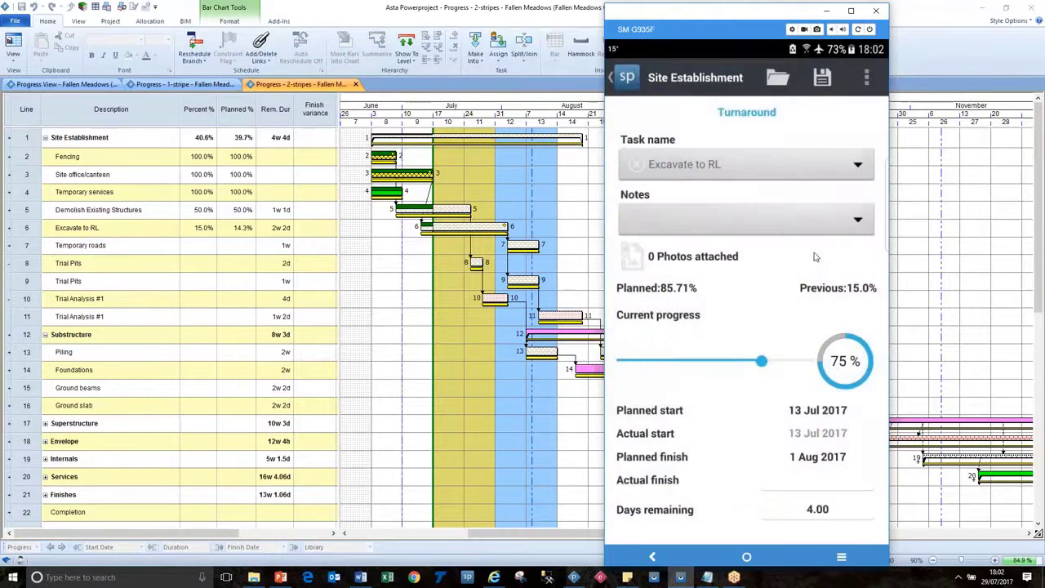
{"action": "left_click", "coordinate": [858, 222]}
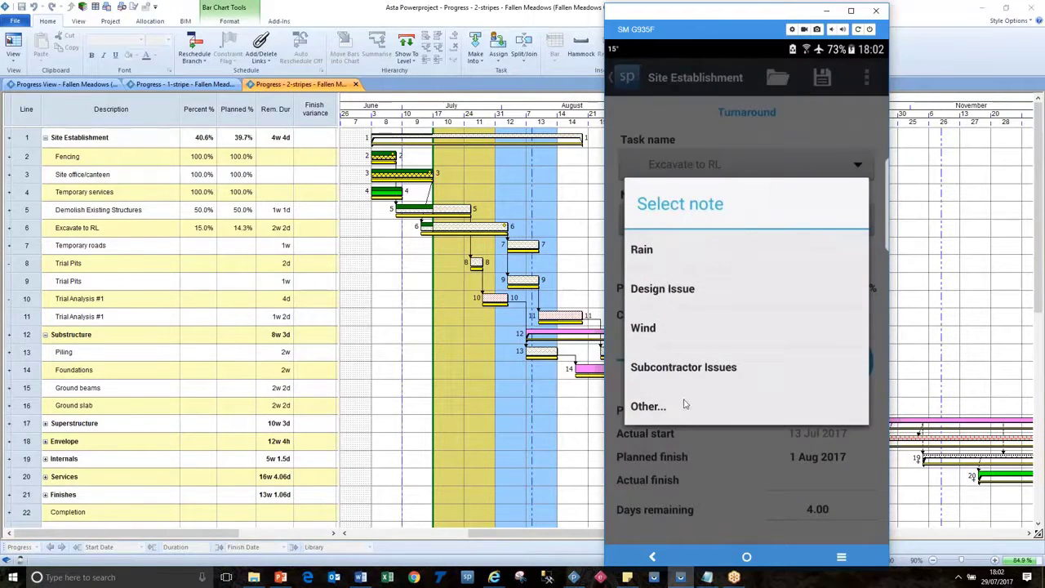
{"action": "left_click", "coordinate": [683, 369]}
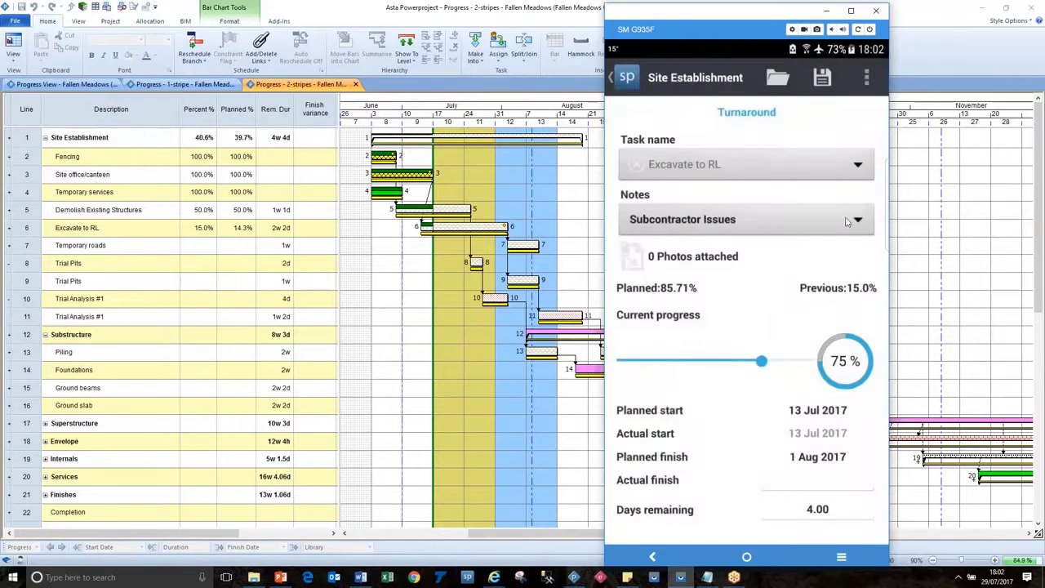
Step: Mark Trial Pit #1 as 100% complete
{"action": "left_click", "coordinate": [857, 155]}
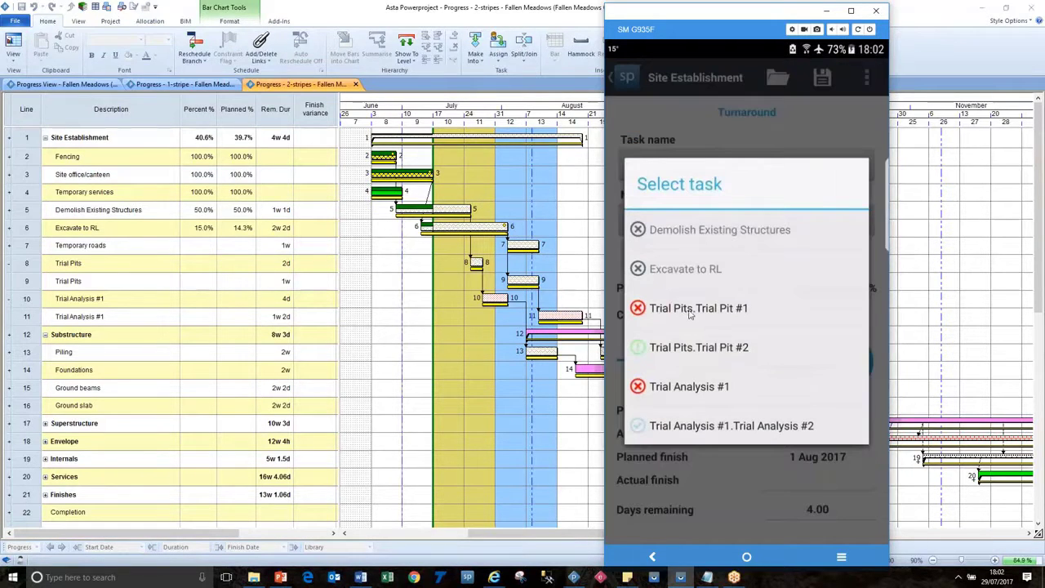
{"action": "left_click", "coordinate": [690, 310]}
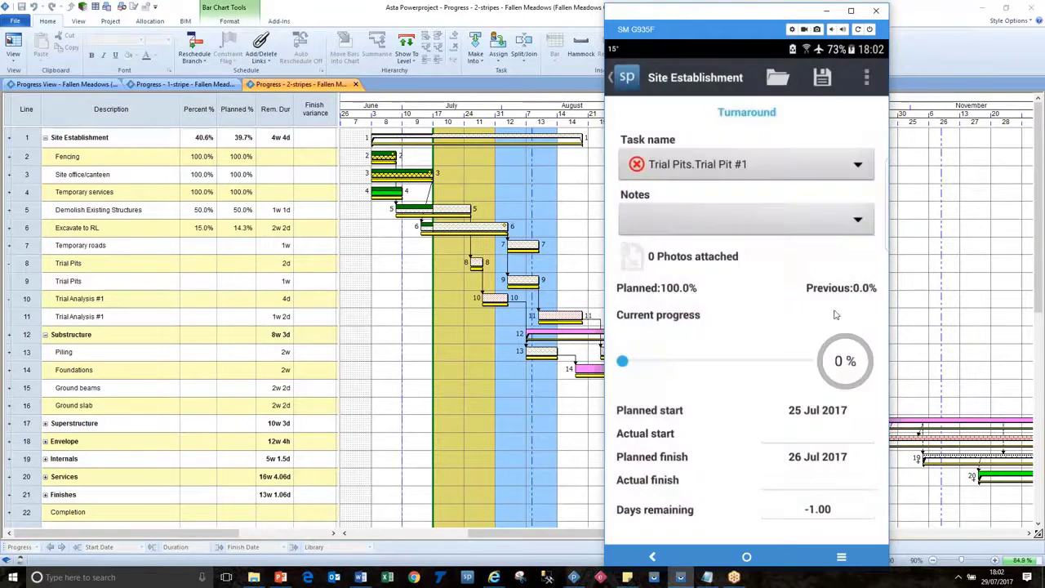
{"action": "left_click_drag", "start_coordinate": [631, 368], "coordinate": [826, 356]}
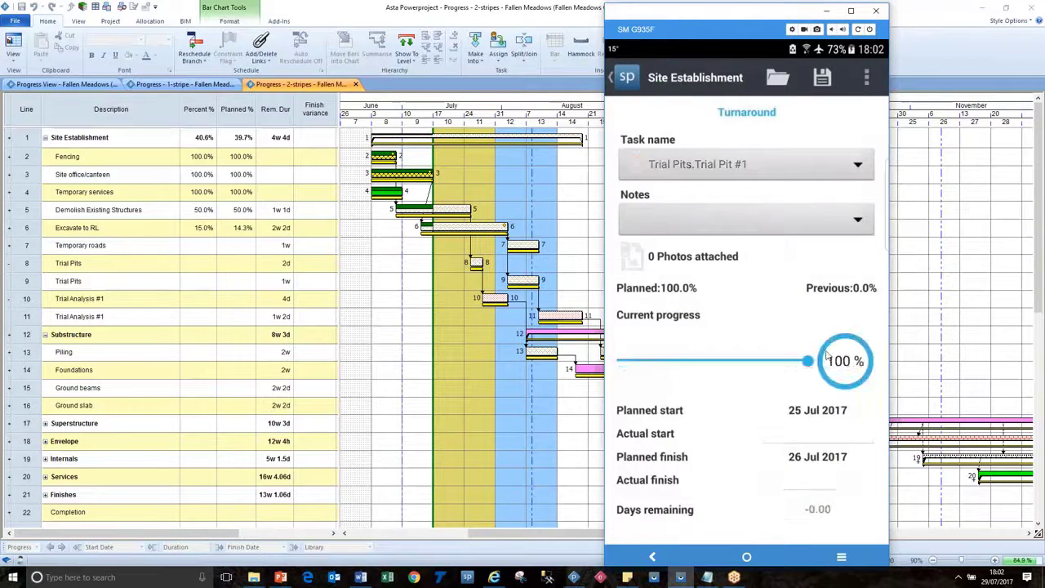
Step: Set Trial Analysis #1 to 100% with an actual finish of 28 Jul 2017, then save
{"action": "left_click", "coordinate": [853, 163]}
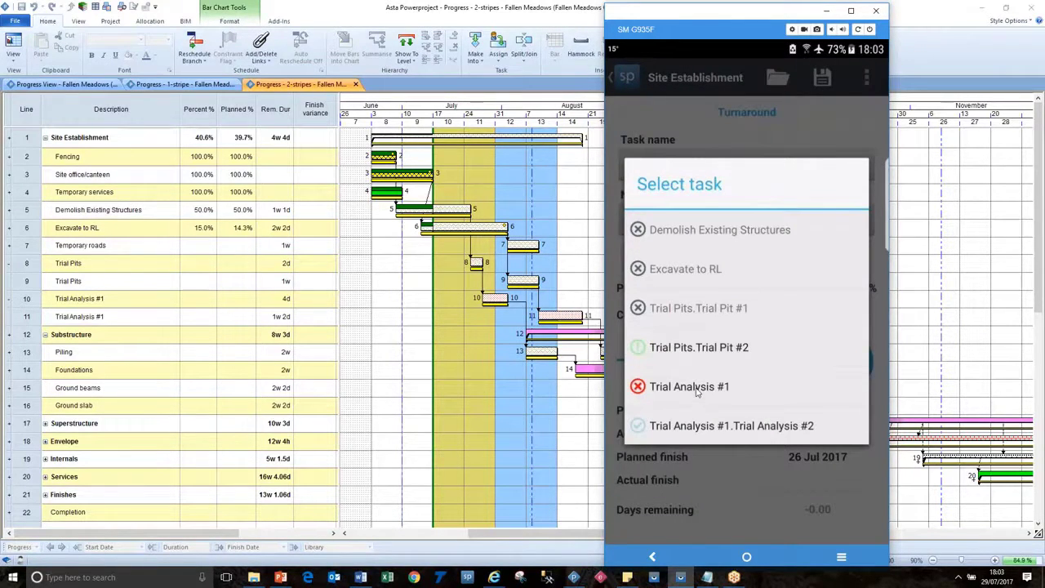
{"action": "left_click", "coordinate": [696, 387]}
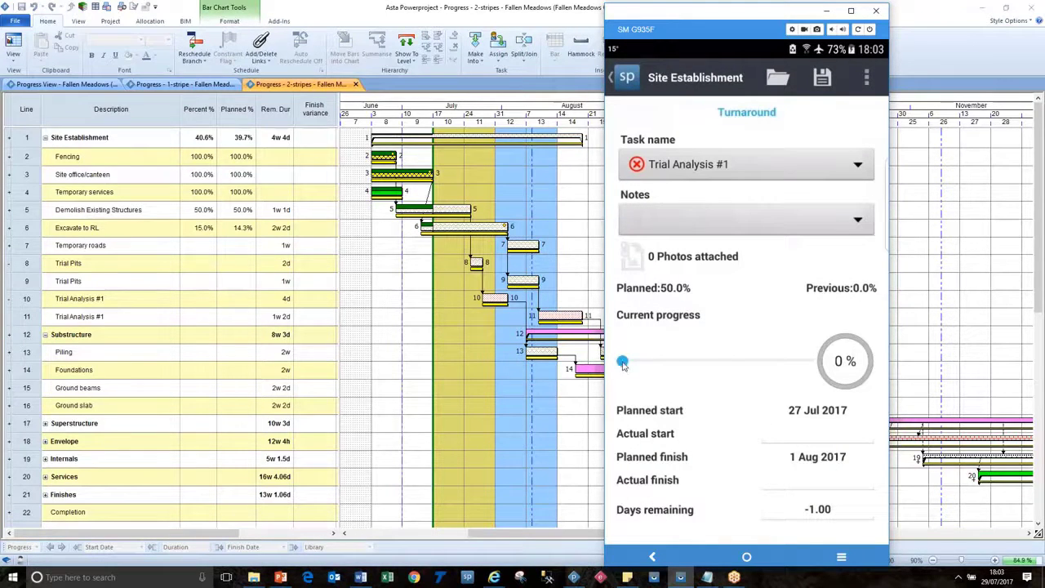
{"action": "left_click_drag", "start_coordinate": [621, 363], "coordinate": [843, 359]}
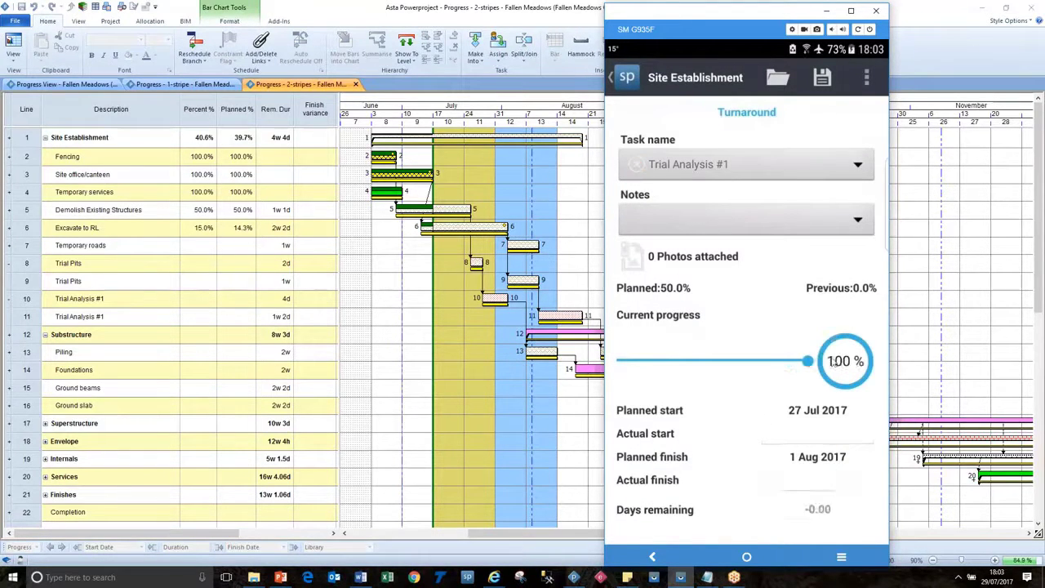
{"action": "left_click", "coordinate": [823, 485]}
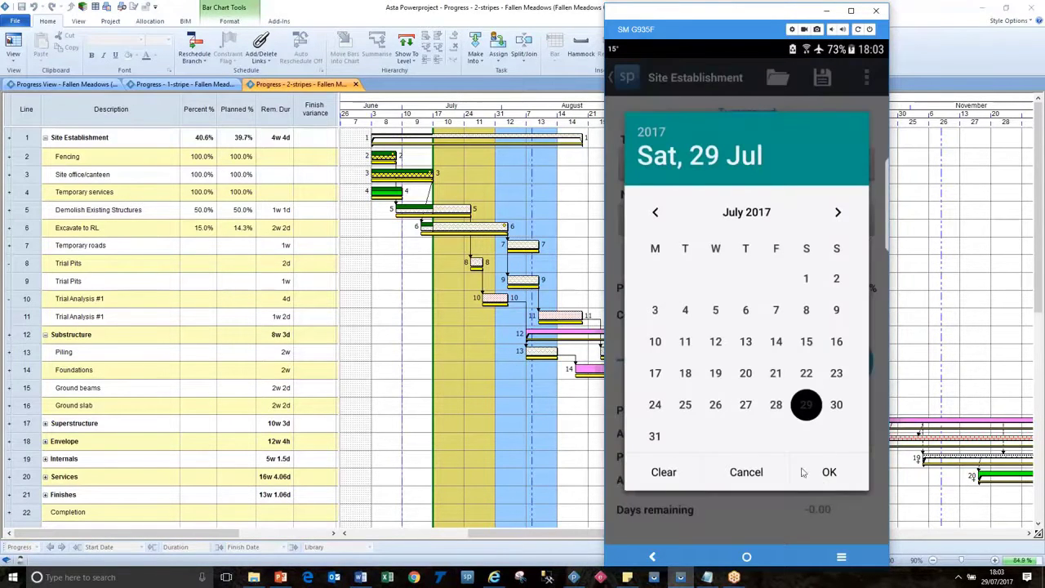
{"action": "left_click", "coordinate": [715, 405]}
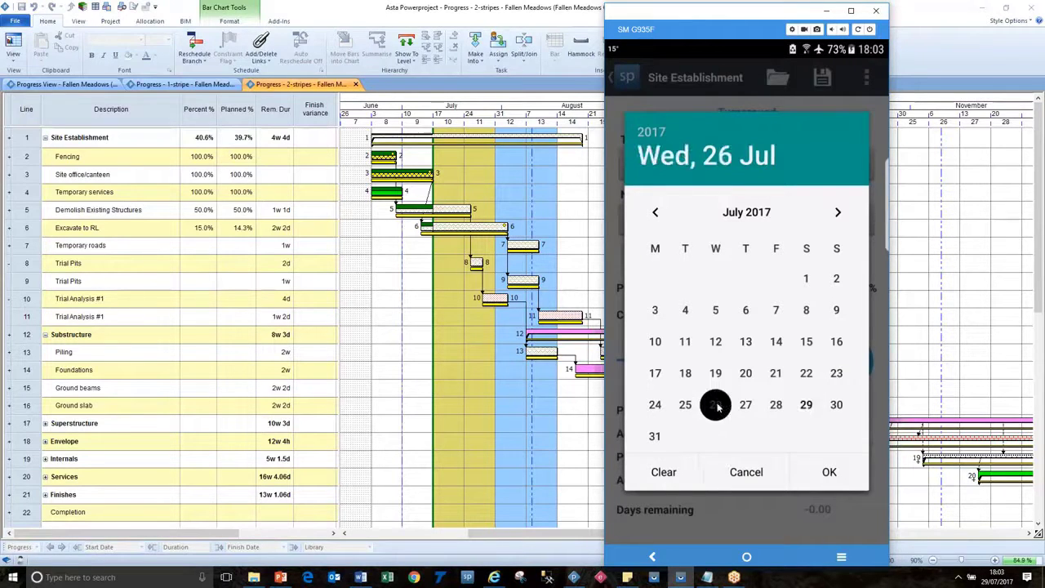
{"action": "left_click", "coordinate": [835, 471]}
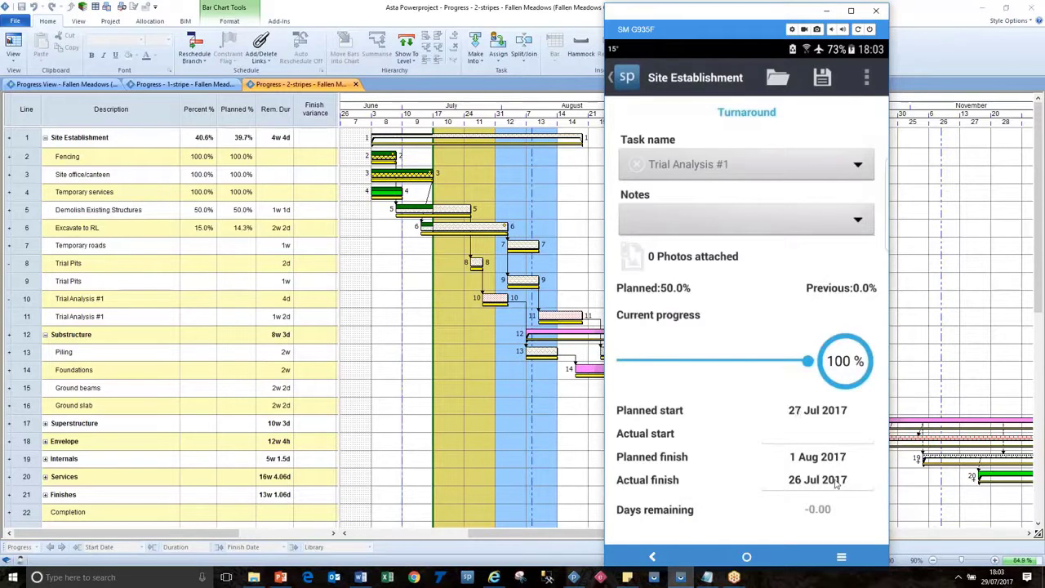
{"action": "left_click", "coordinate": [835, 482]}
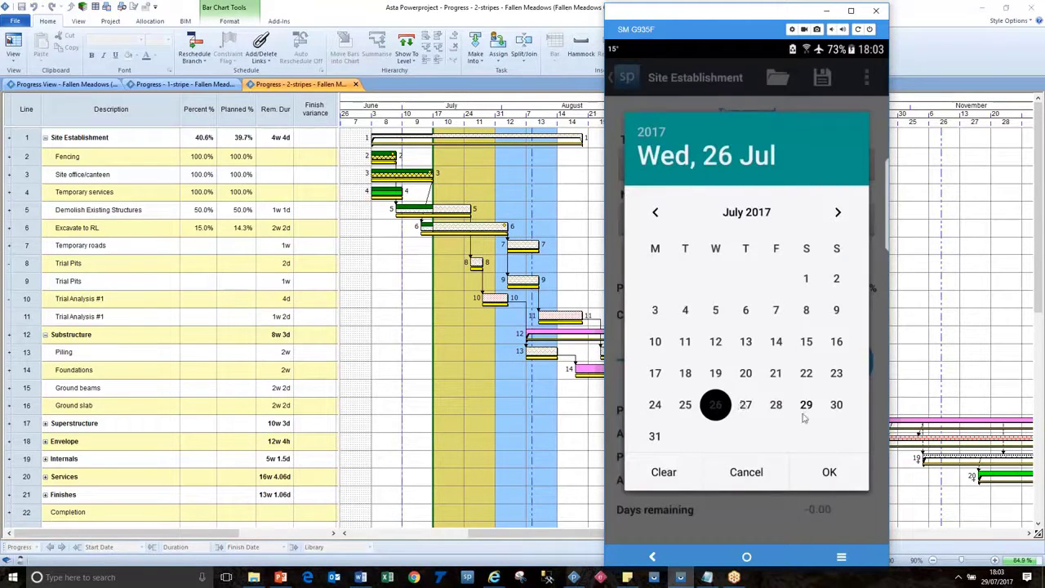
{"action": "left_click", "coordinate": [775, 404]}
{"action": "left_click", "coordinate": [827, 471]}
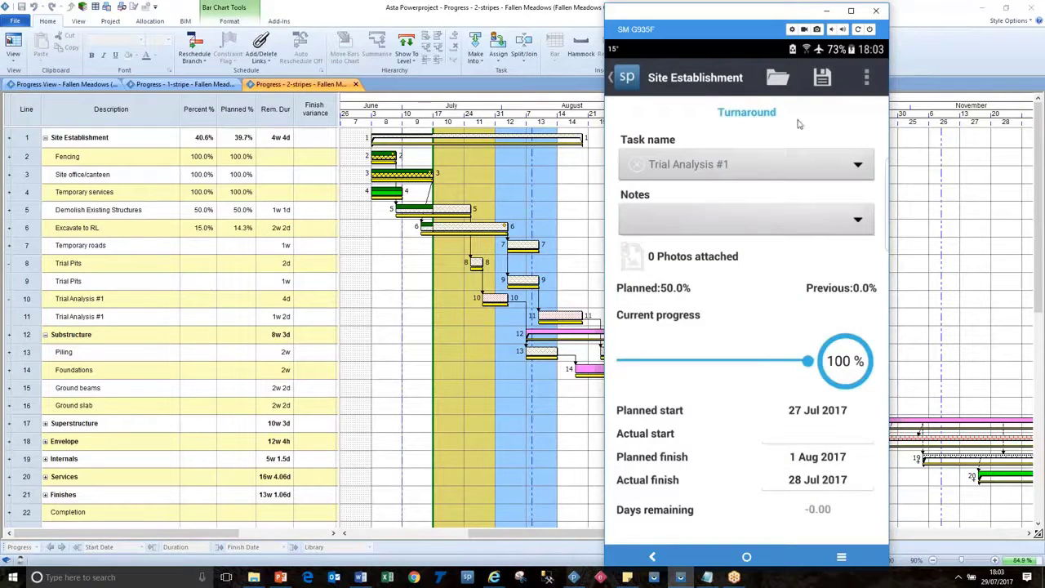
{"action": "left_click", "coordinate": [822, 79]}
Step: Open Fallen Meadows > Substructure and select the Piling.Piling #1 task
{"action": "left_click", "coordinate": [778, 78]}
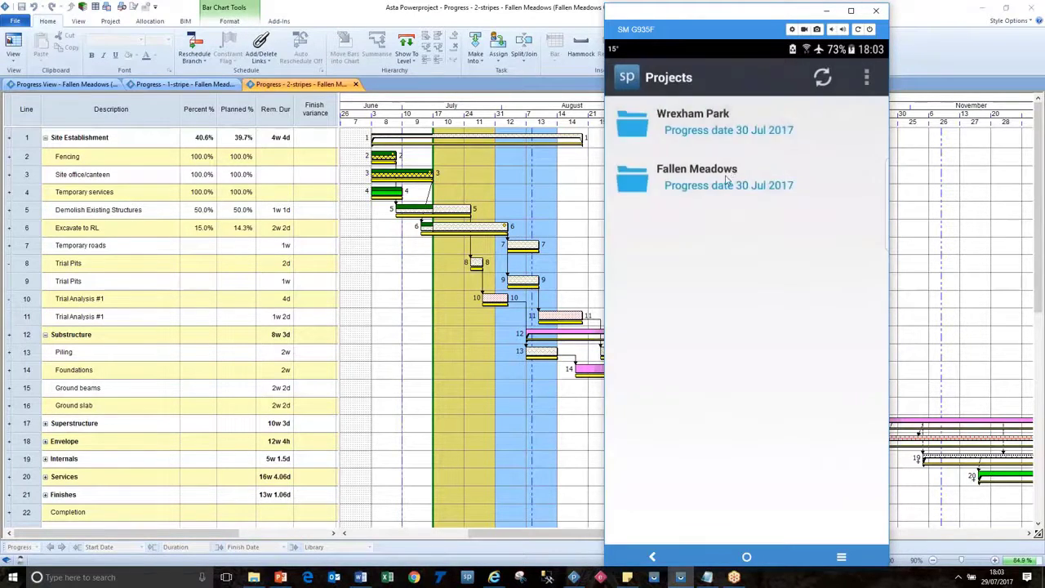
{"action": "left_click", "coordinate": [724, 179]}
{"action": "left_click", "coordinate": [696, 182]}
{"action": "left_click", "coordinate": [700, 167]}
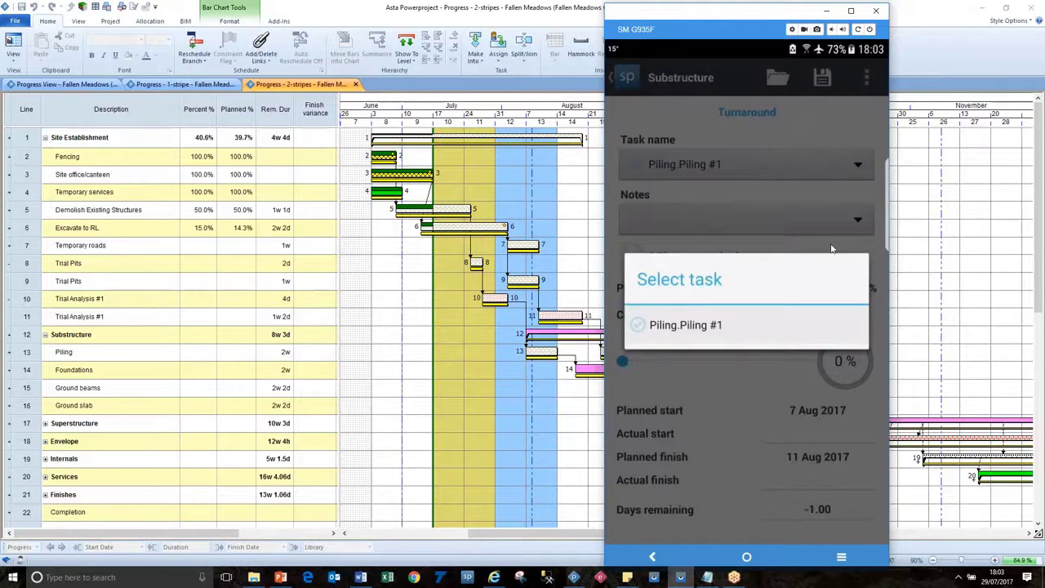
{"action": "left_click", "coordinate": [830, 123]}
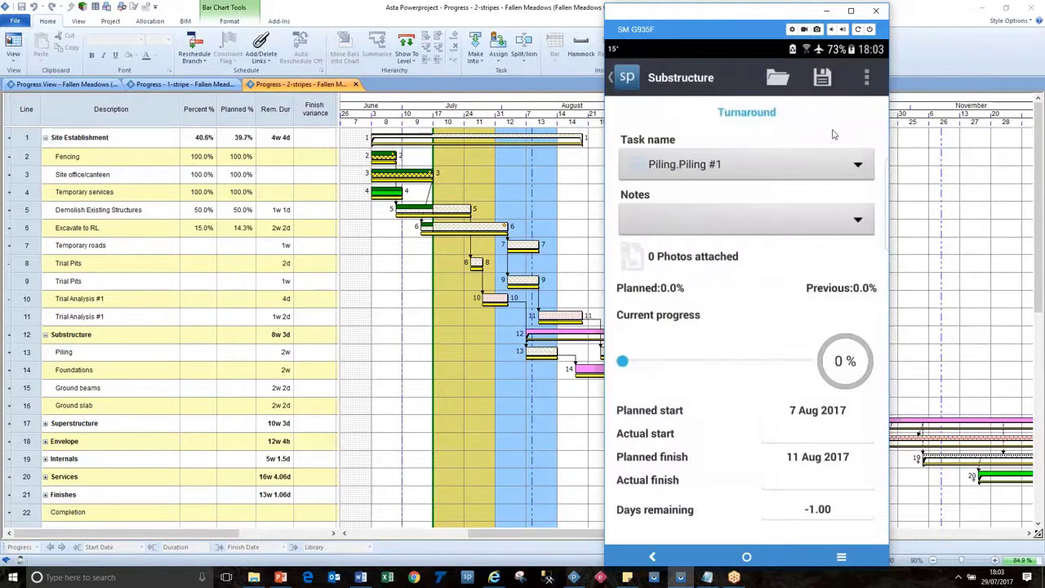
Step: Submit the Fallen Meadows progress and acknowledge the sent confirmation
{"action": "left_click", "coordinate": [866, 78]}
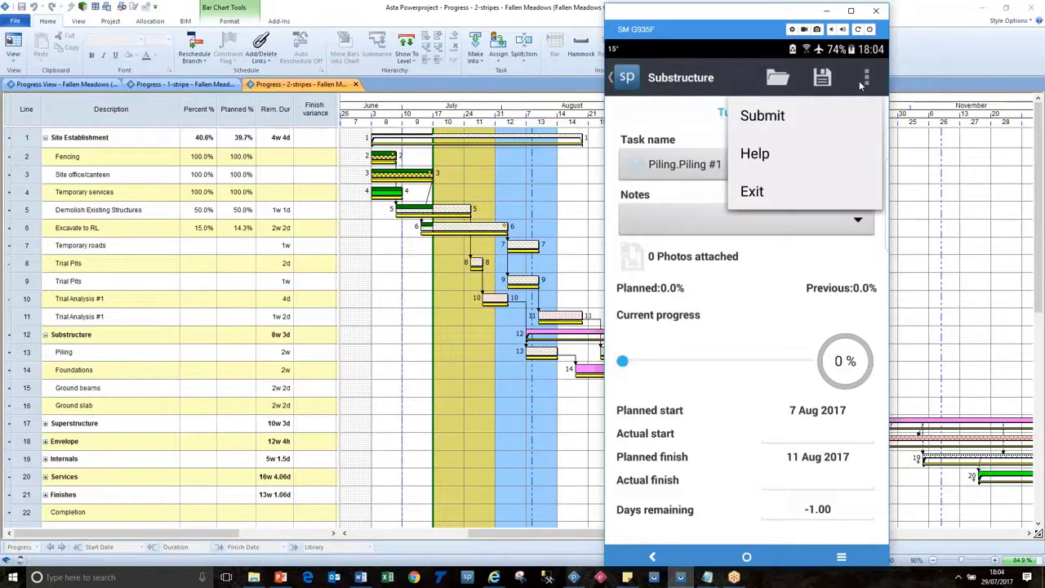
{"action": "left_click", "coordinate": [766, 117]}
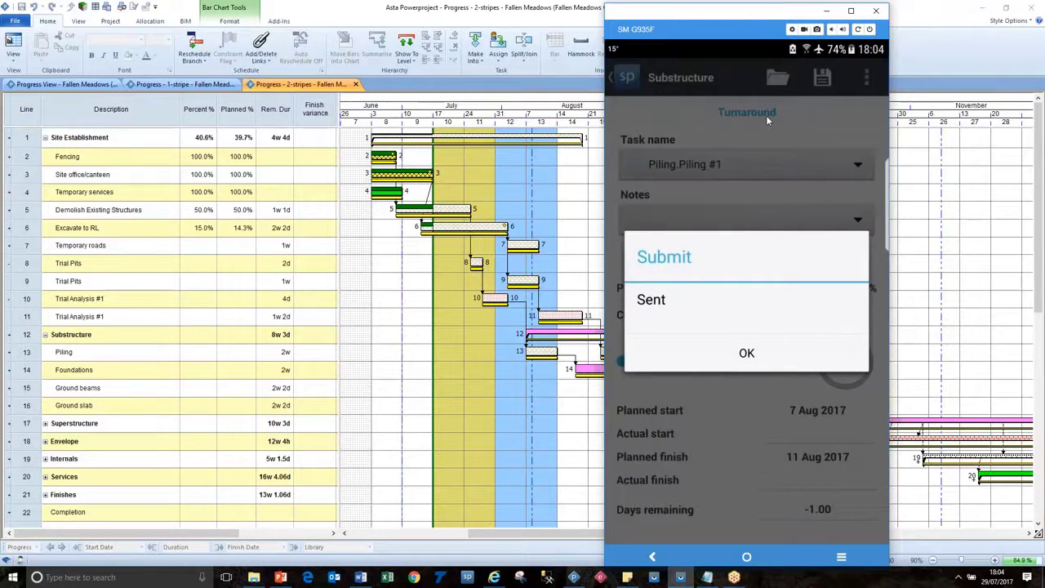
{"action": "left_click", "coordinate": [746, 352]}
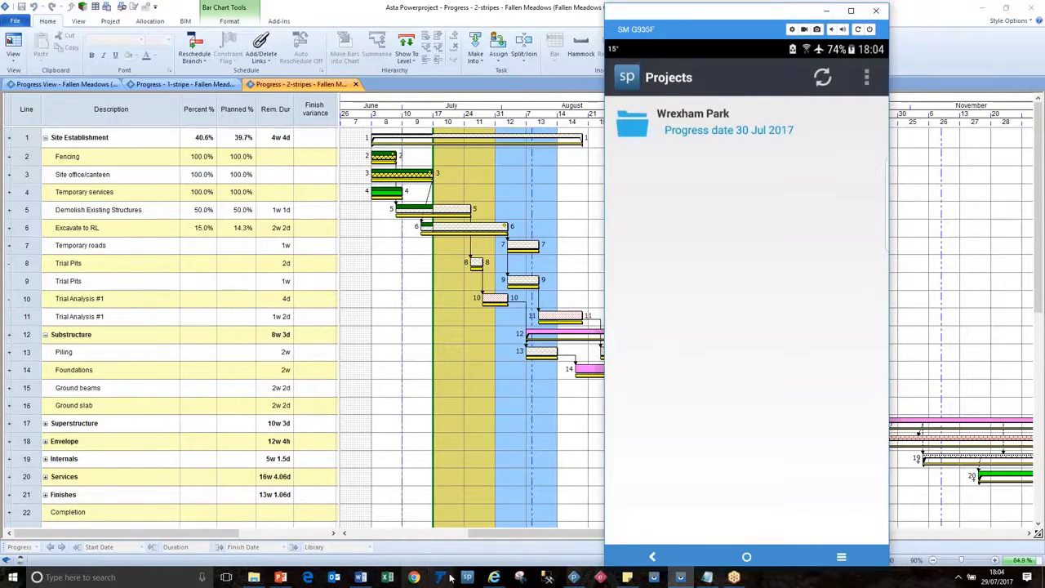
Step: Log in to Site Progress web in Internet Explorer and open Fallen Meadows
{"action": "left_click", "coordinate": [493, 577]}
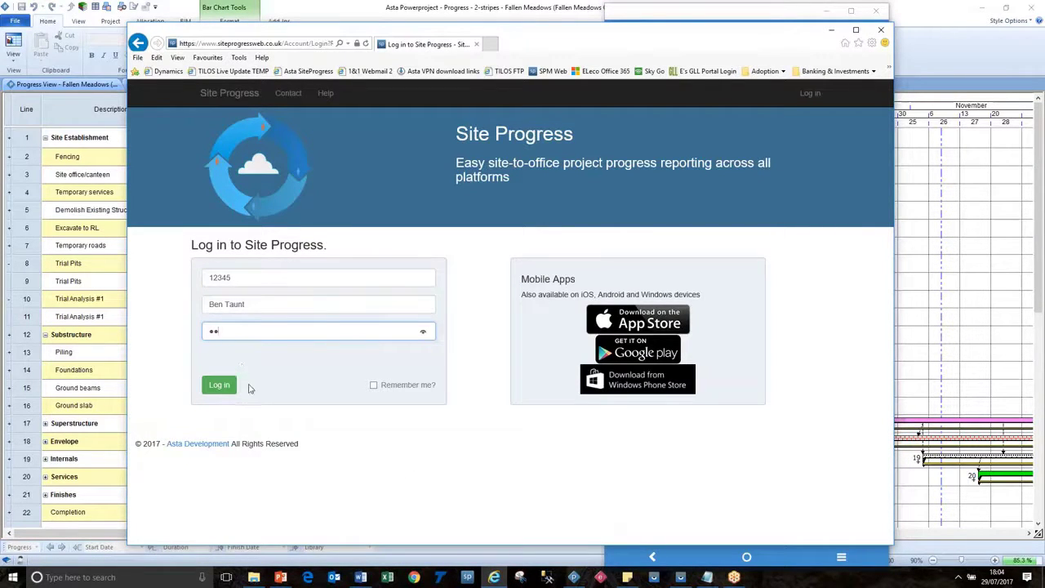
{"action": "left_click", "coordinate": [221, 385]}
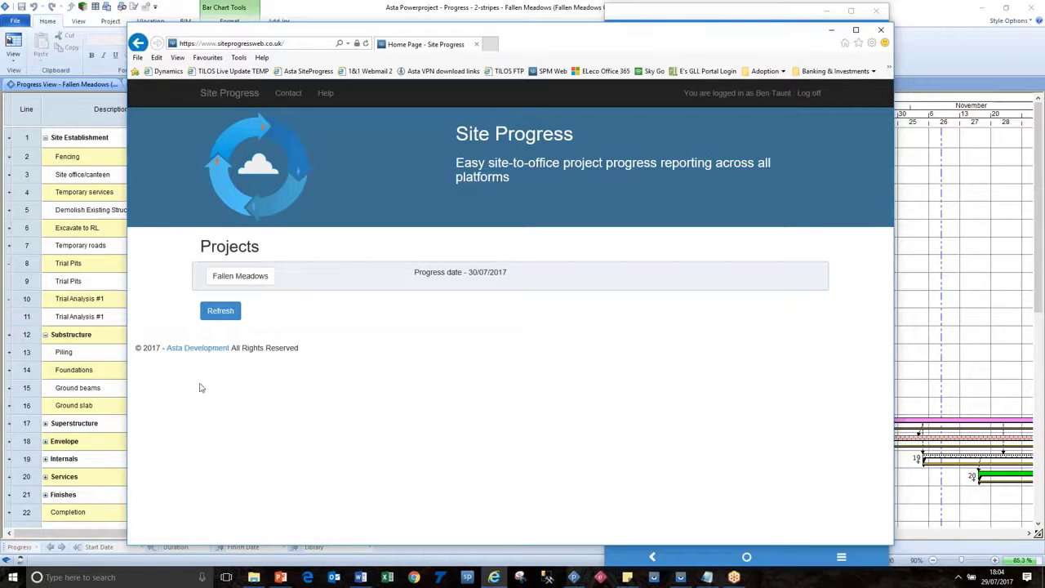
{"action": "left_click", "coordinate": [240, 279]}
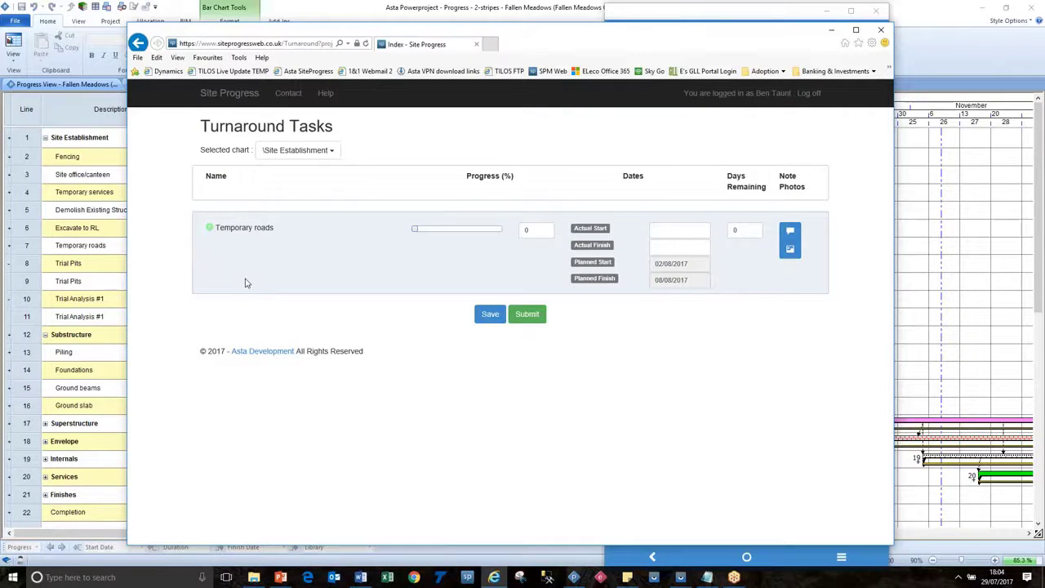
Step: Set Temporary roads progress to 100% in Site Progress web
{"action": "left_click_drag", "start_coordinate": [415, 228], "coordinate": [456, 231]}
{"action": "double_click", "coordinate": [535, 230]}
{"action": "type", "text": "100"}
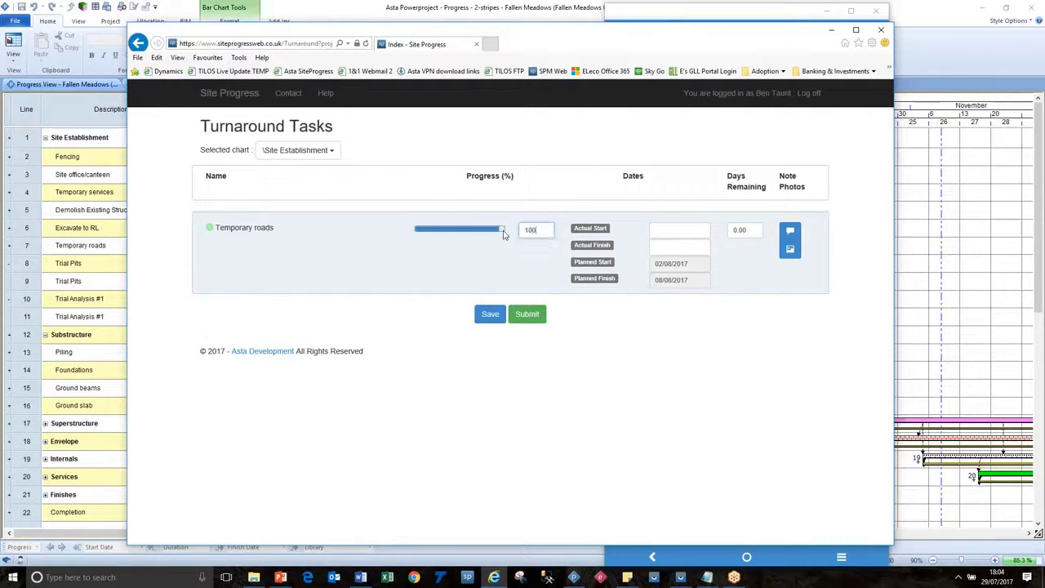
{"action": "left_click", "coordinate": [686, 236]}
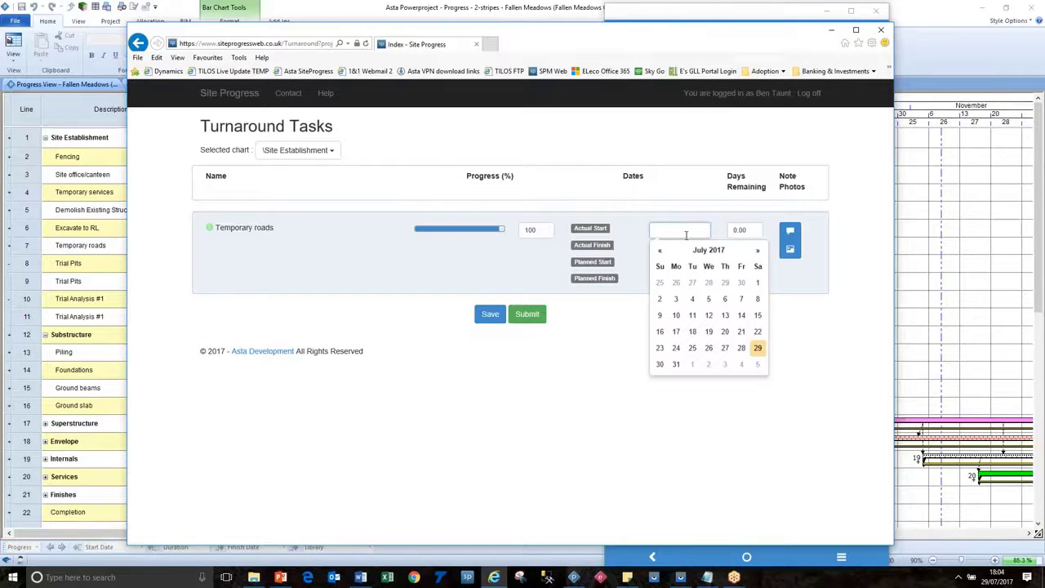
{"action": "left_click", "coordinate": [638, 250]}
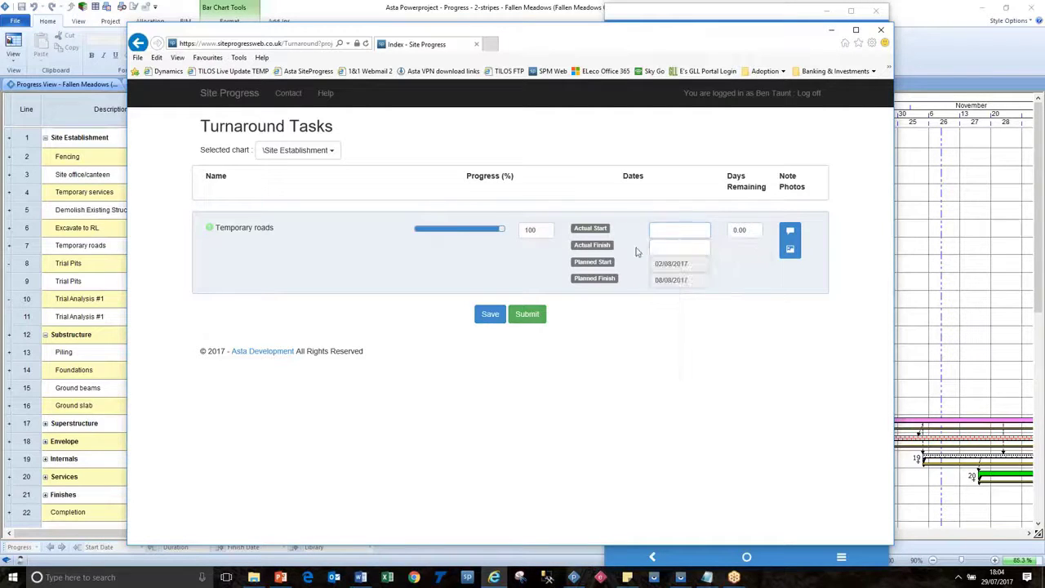
{"action": "left_click", "coordinate": [749, 232]}
{"action": "double_click", "coordinate": [746, 230]}
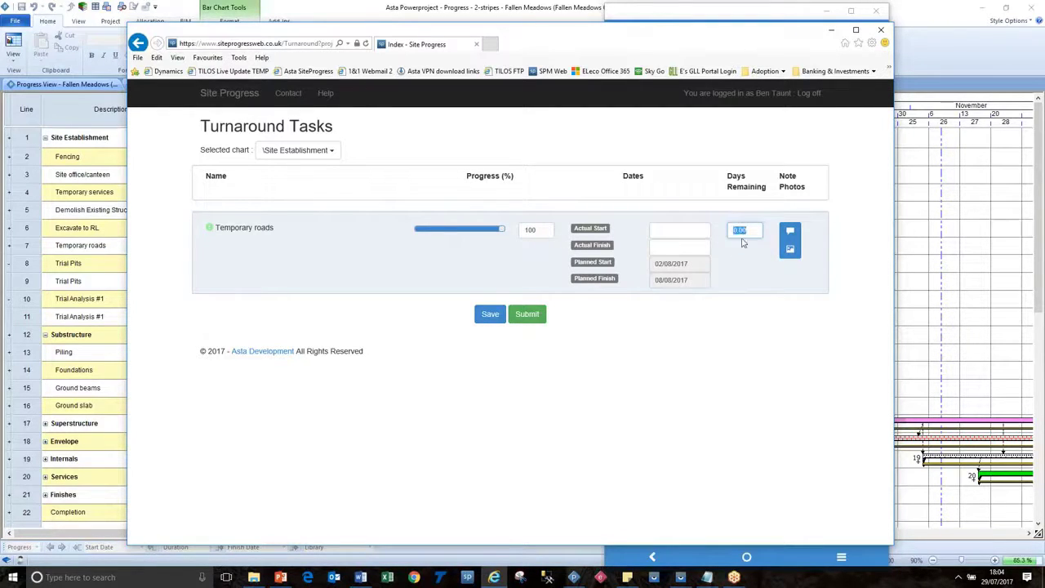
Step: Add a Design Issue note to Temporary roads
{"action": "left_click", "coordinate": [789, 234]}
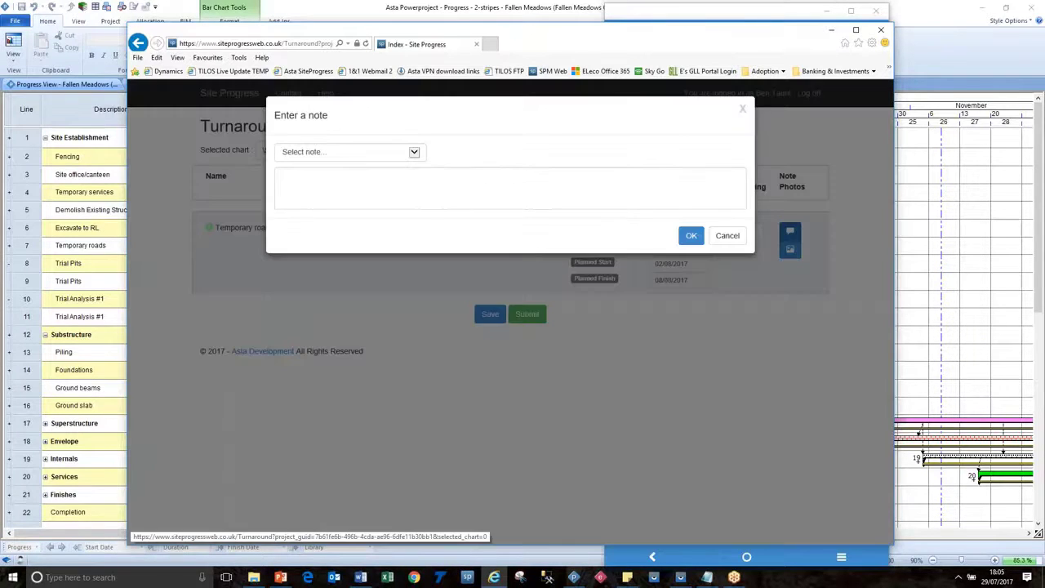
{"action": "left_click", "coordinate": [417, 154]}
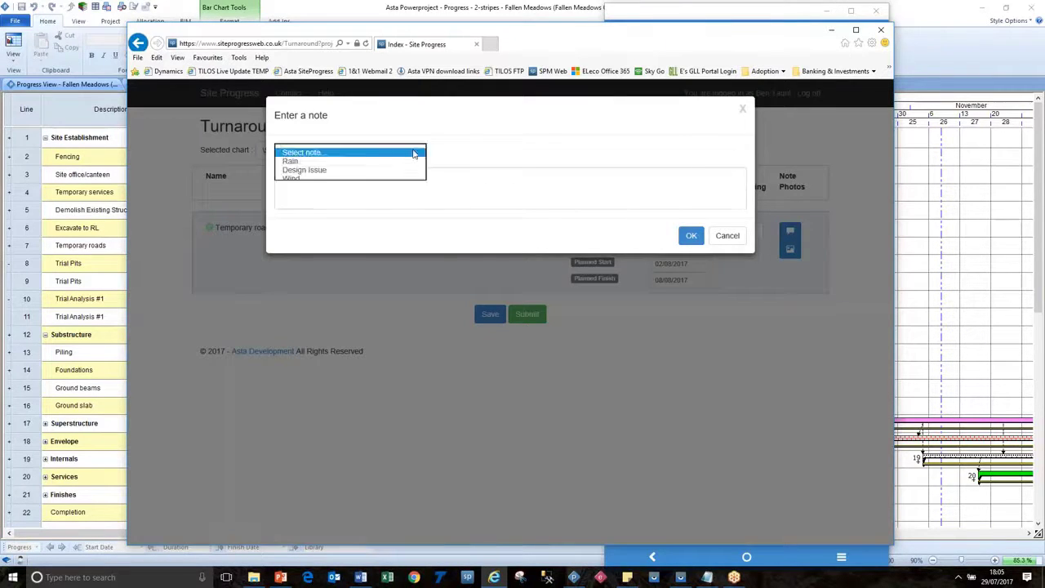
{"action": "left_click", "coordinate": [308, 165]}
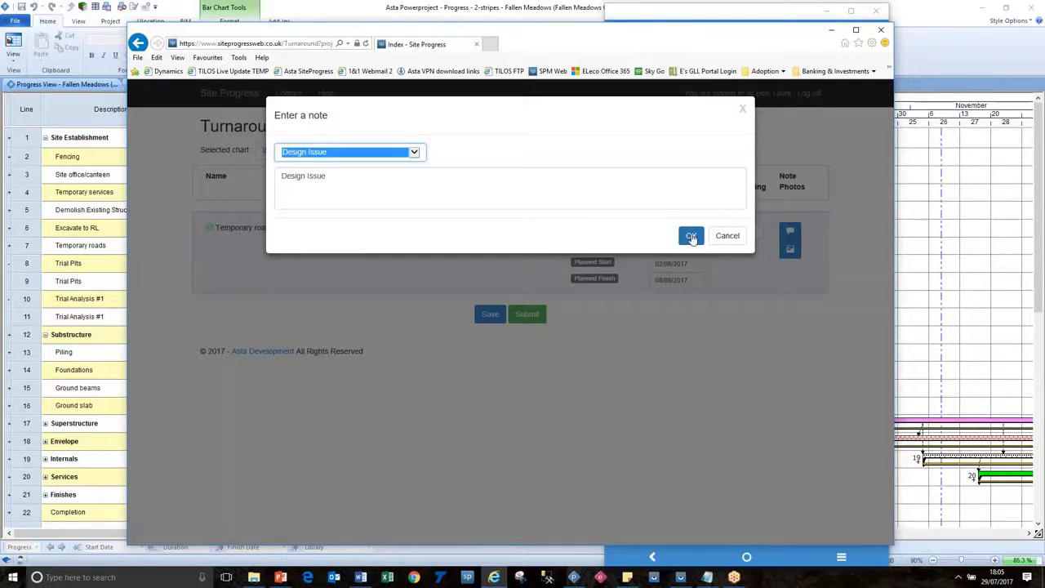
{"action": "left_click", "coordinate": [690, 236]}
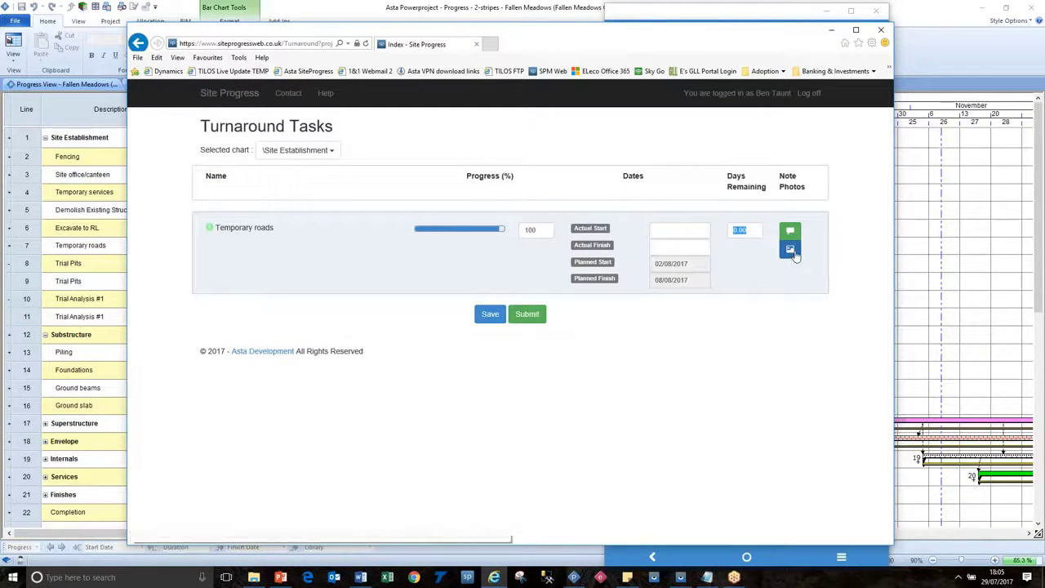
Step: Submit the Fallen Meadows project, confirming despite losing edit access
{"action": "left_click", "coordinate": [528, 316]}
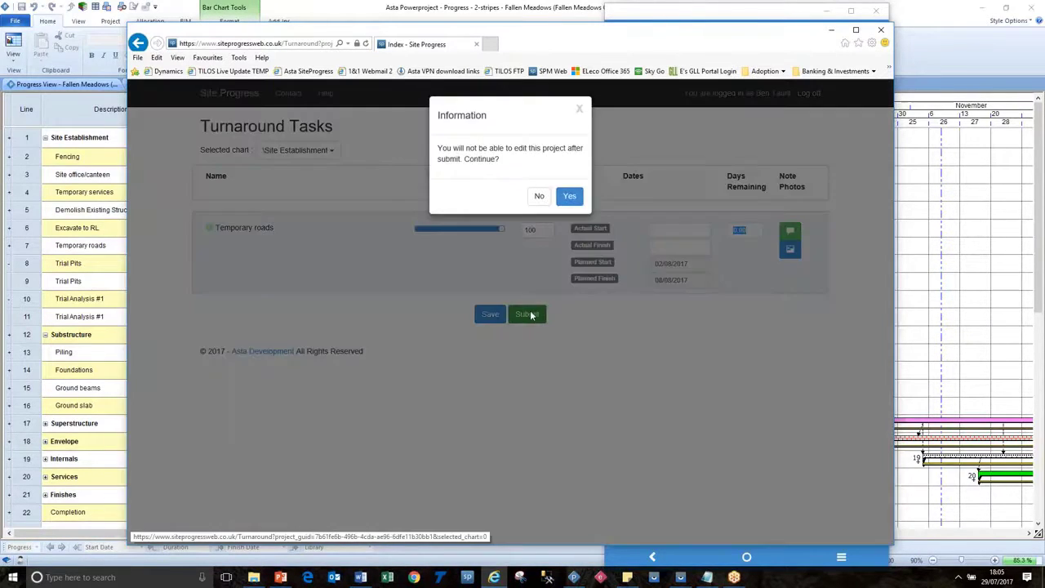
{"action": "left_click", "coordinate": [569, 196]}
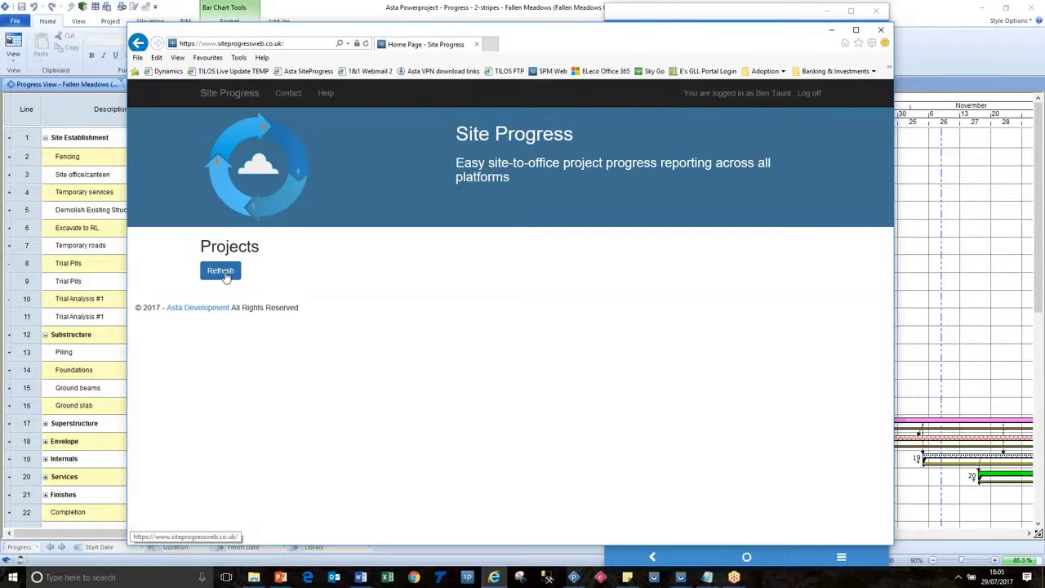
{"action": "left_click", "coordinate": [831, 30]}
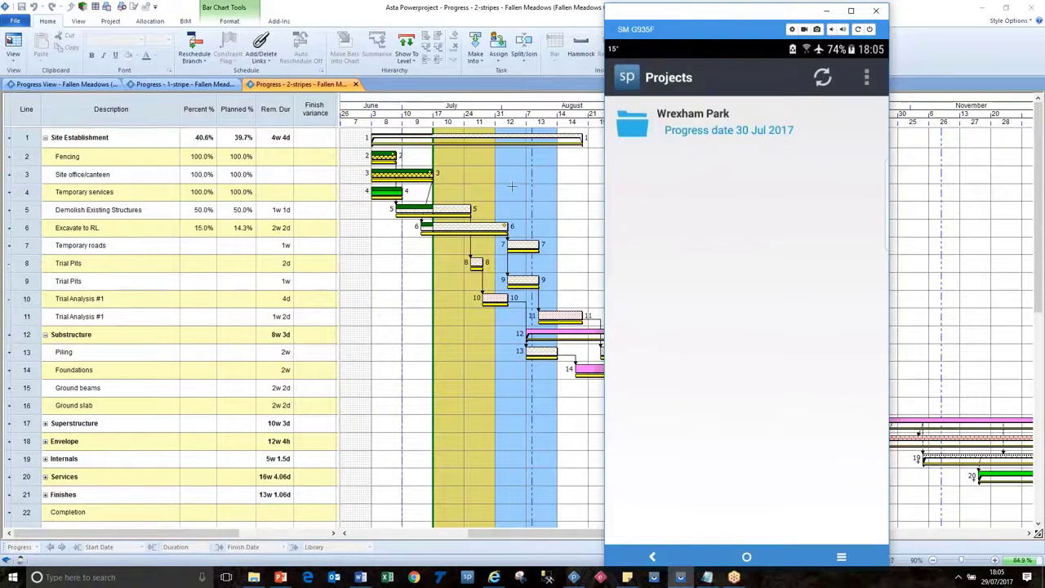
Step: Close the Fallen Meadows schedule and open Wrexham Park.pp from recent files
{"action": "left_click", "coordinate": [543, 177]}
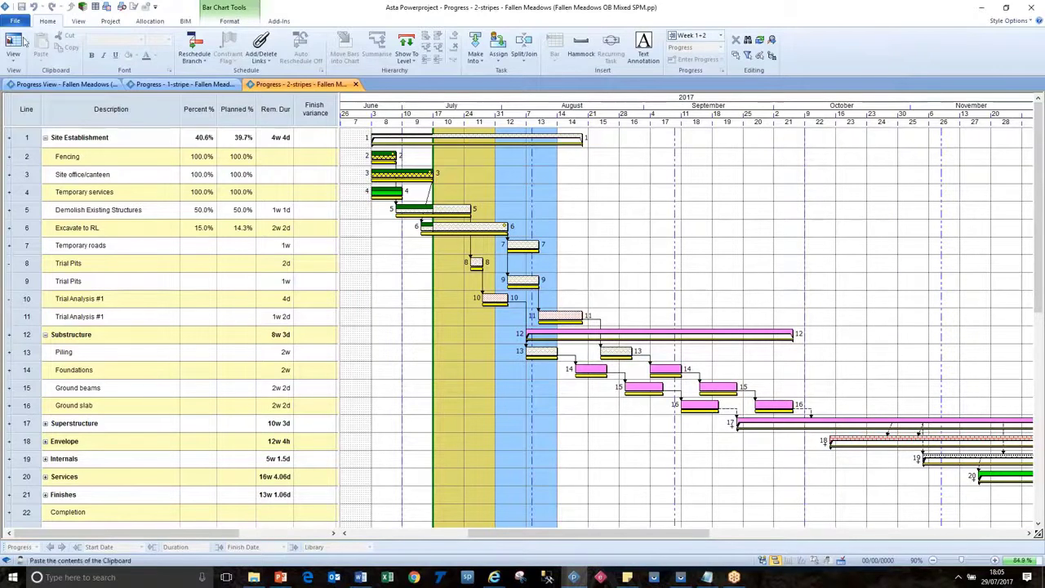
{"action": "left_click", "coordinate": [15, 20]}
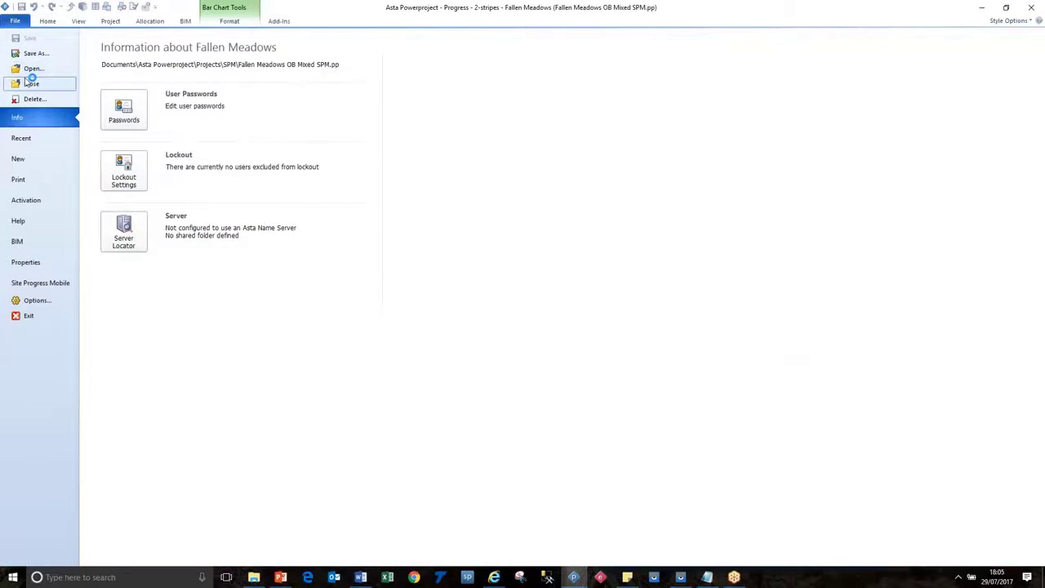
{"action": "left_click", "coordinate": [26, 79]}
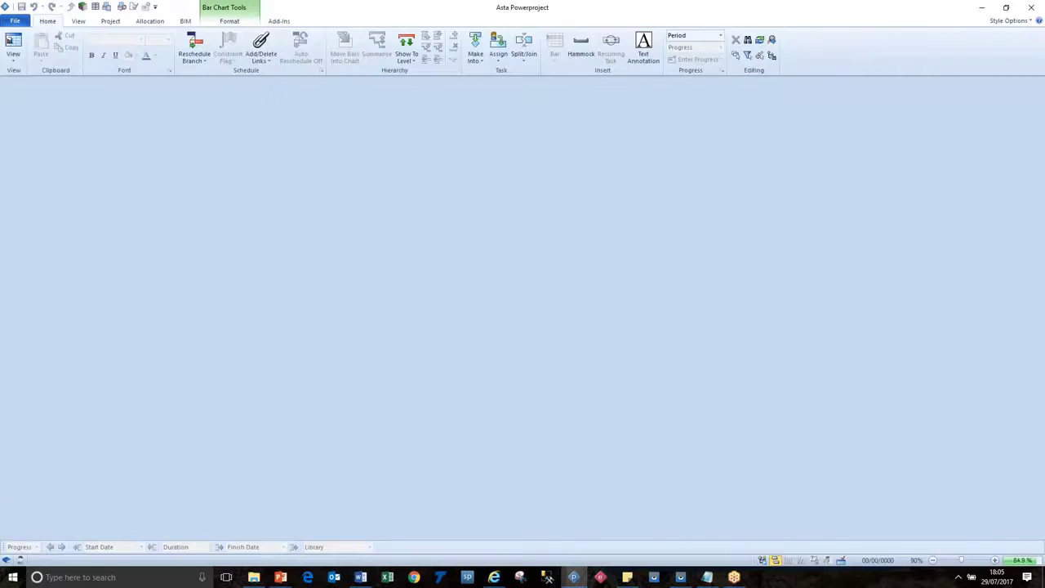
{"action": "left_click", "coordinate": [14, 23]}
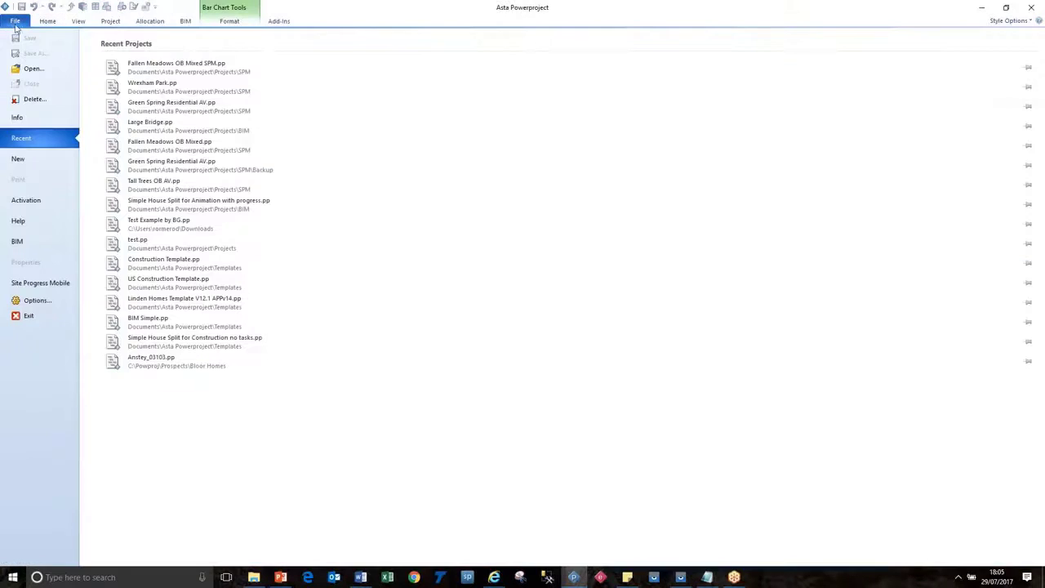
{"action": "left_click", "coordinate": [176, 85]}
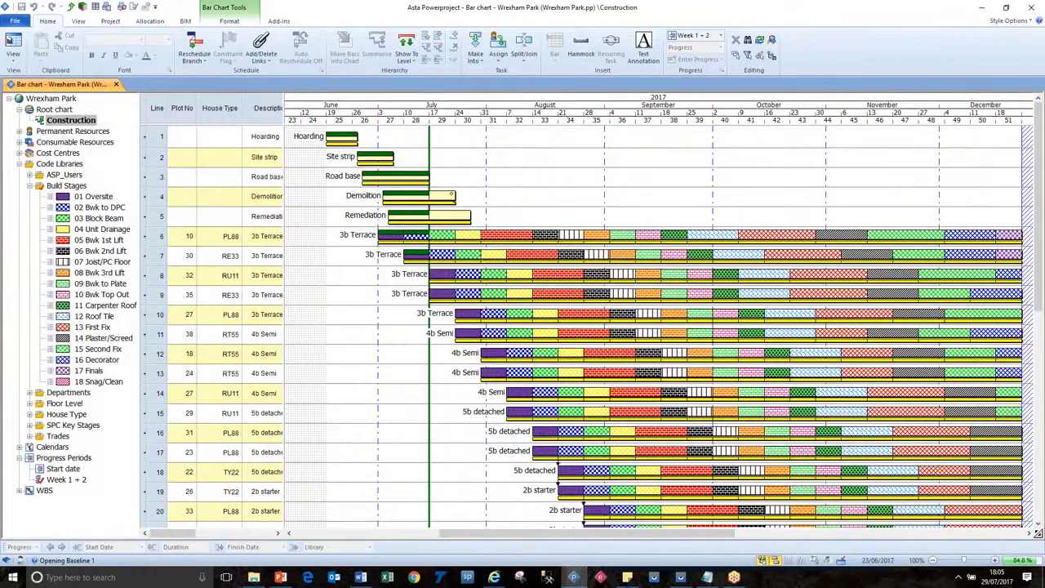
Step: Open Wrexham Park's Construction folder on the phone and set Demolition to 100%
{"action": "left_click", "coordinate": [681, 577]}
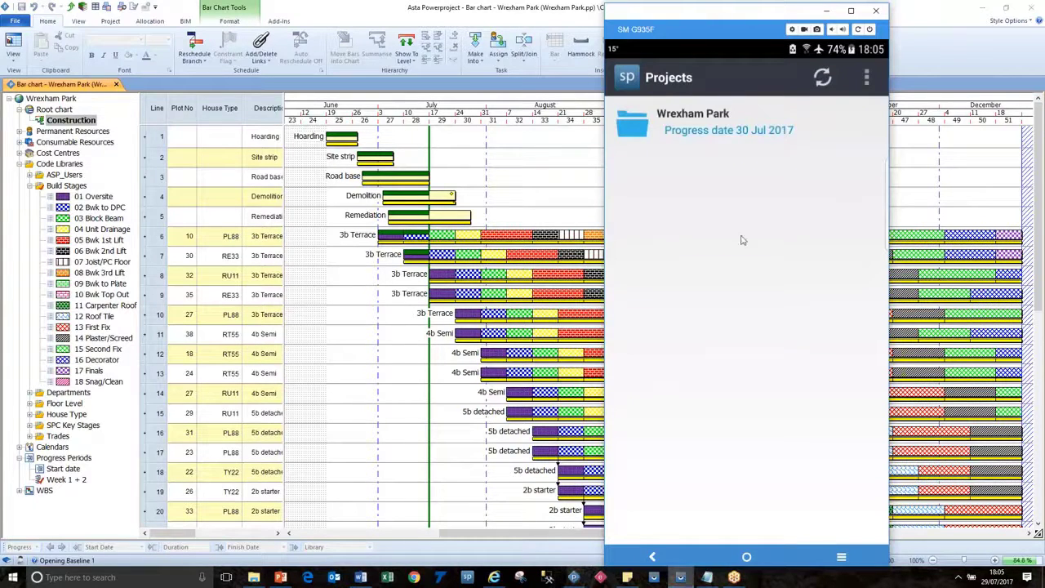
{"action": "left_click", "coordinate": [685, 128]}
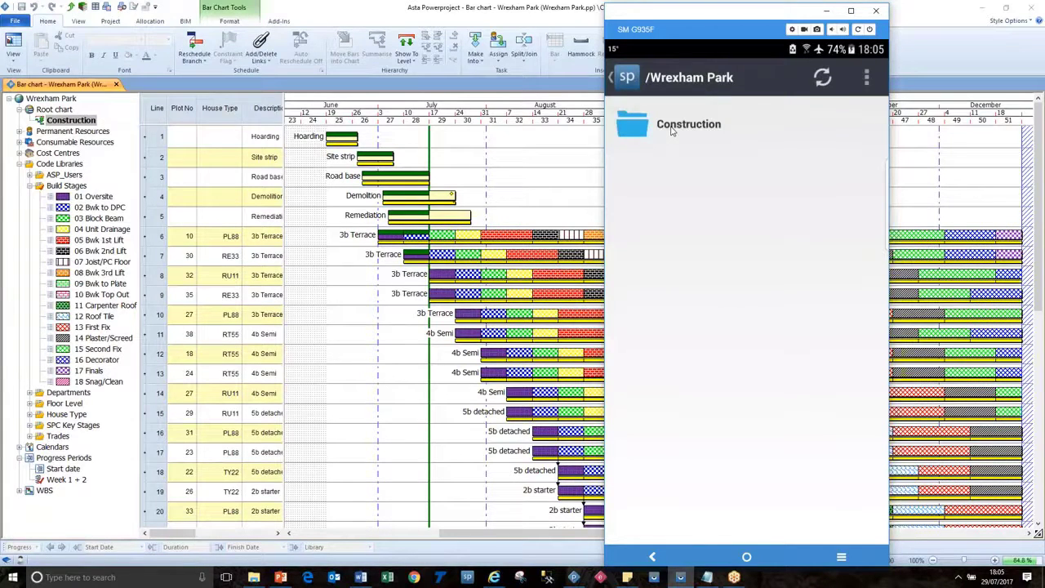
{"action": "left_click", "coordinate": [671, 129]}
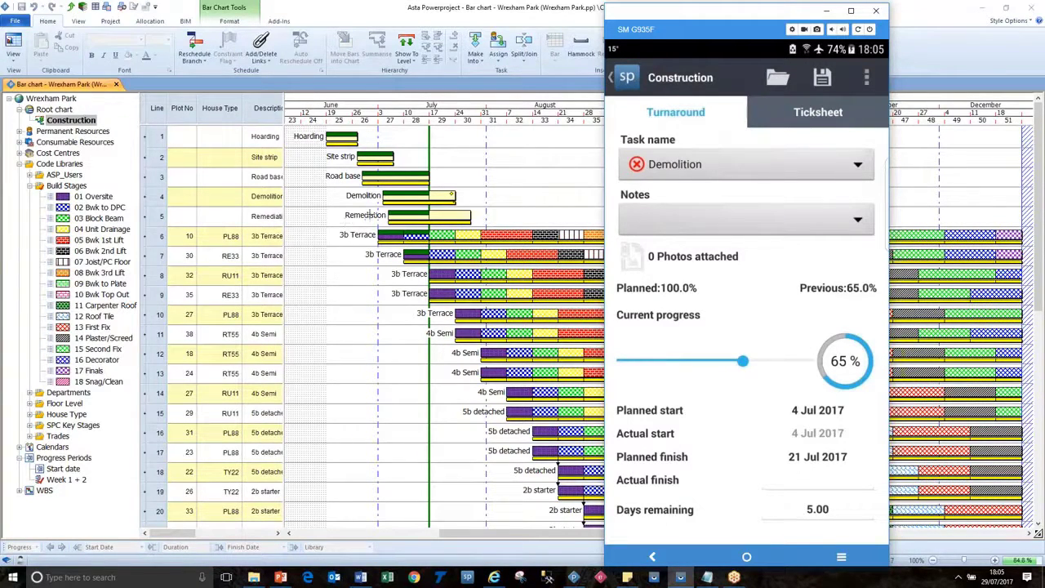
{"action": "left_click", "coordinate": [680, 166]}
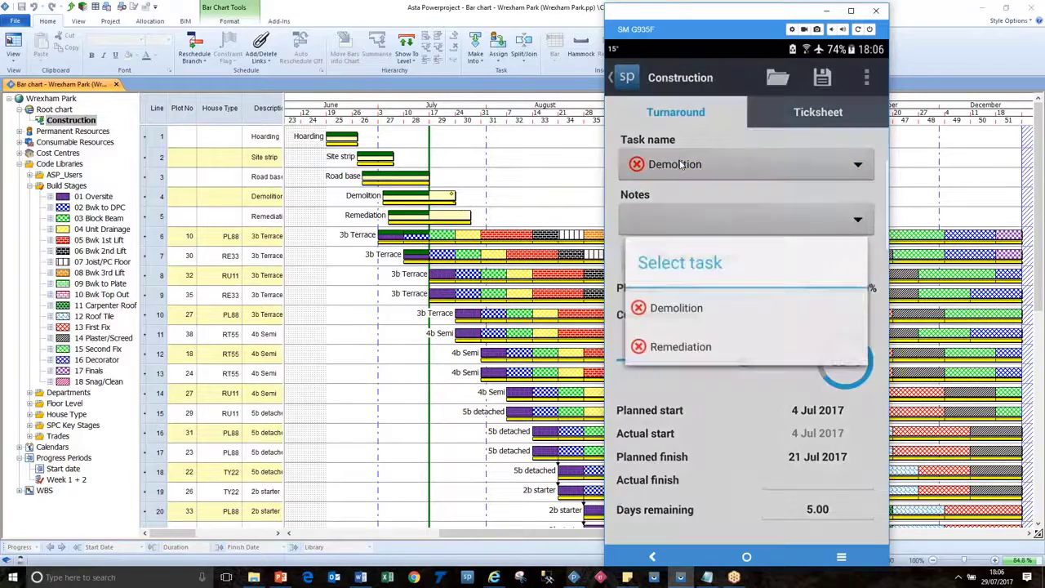
{"action": "left_click", "coordinate": [684, 318]}
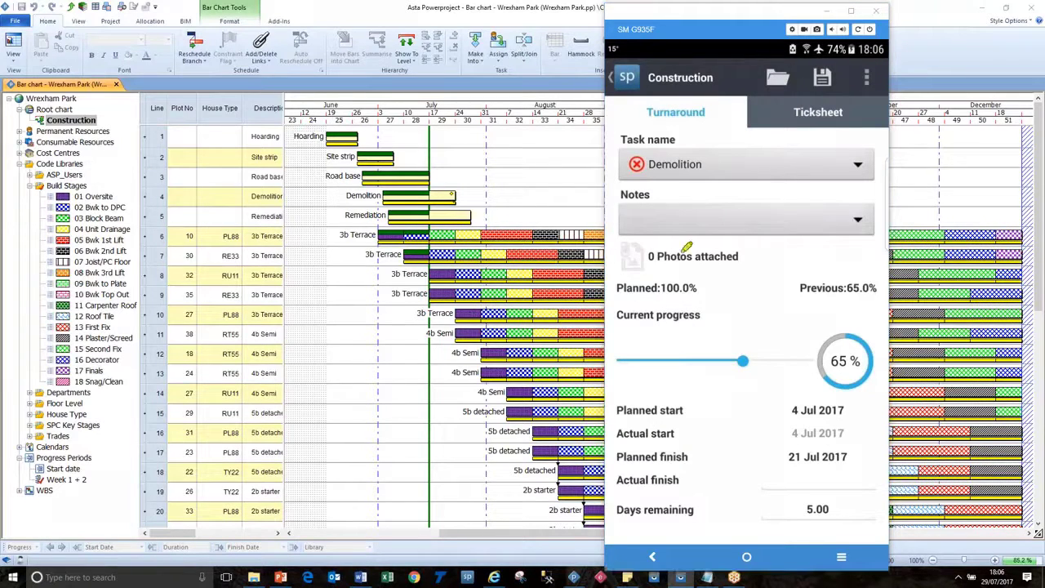
{"action": "left_click_drag", "start_coordinate": [650, 106], "coordinate": [649, 109]}
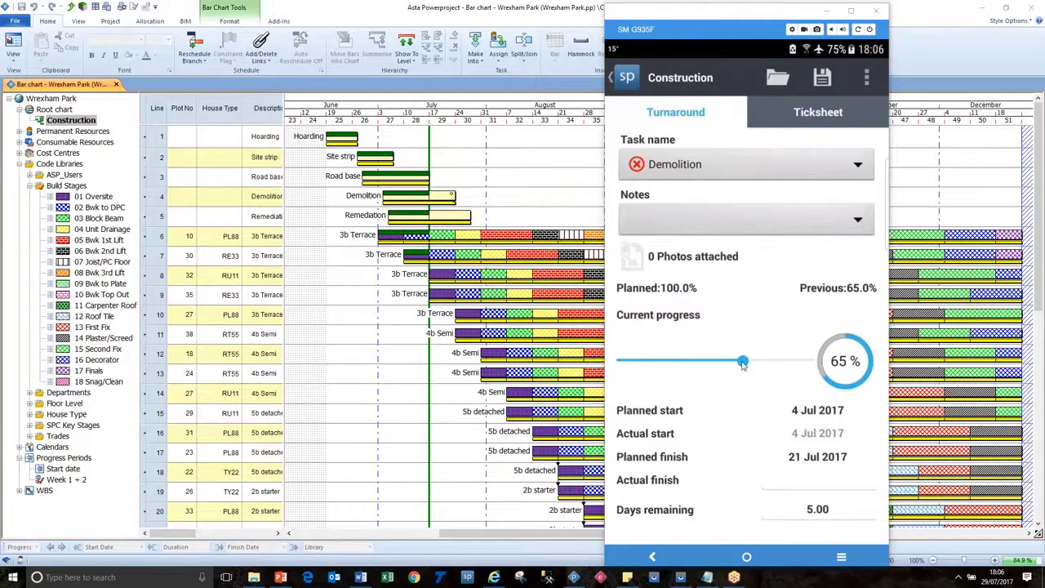
{"action": "left_click_drag", "start_coordinate": [741, 361], "coordinate": [808, 361]}
Step: Set the Remediation turnaround task to 100% complete
{"action": "left_click", "coordinate": [779, 169]}
{"action": "left_click", "coordinate": [710, 349]}
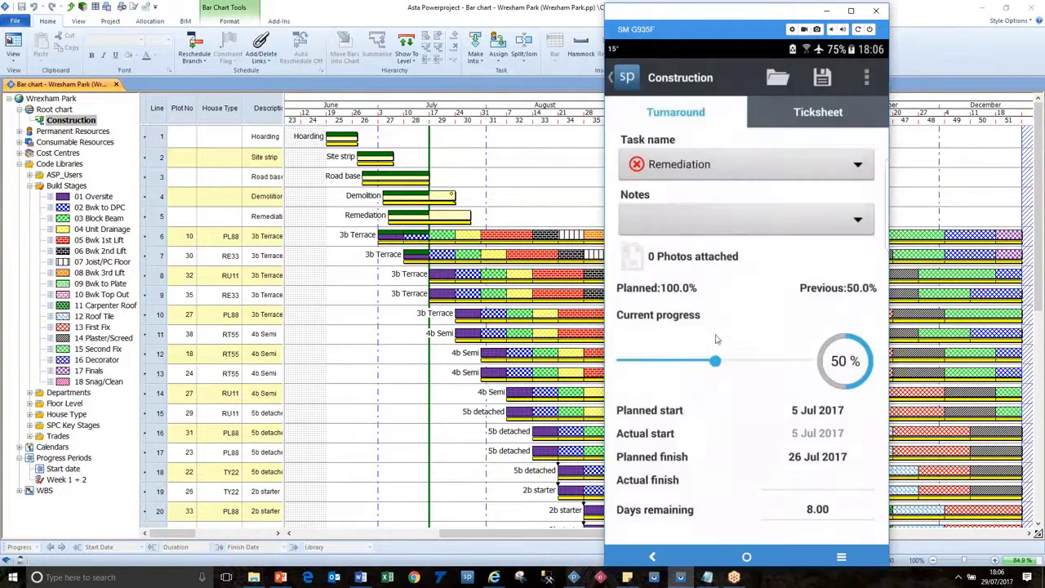
{"action": "left_click_drag", "start_coordinate": [718, 361], "coordinate": [830, 363]}
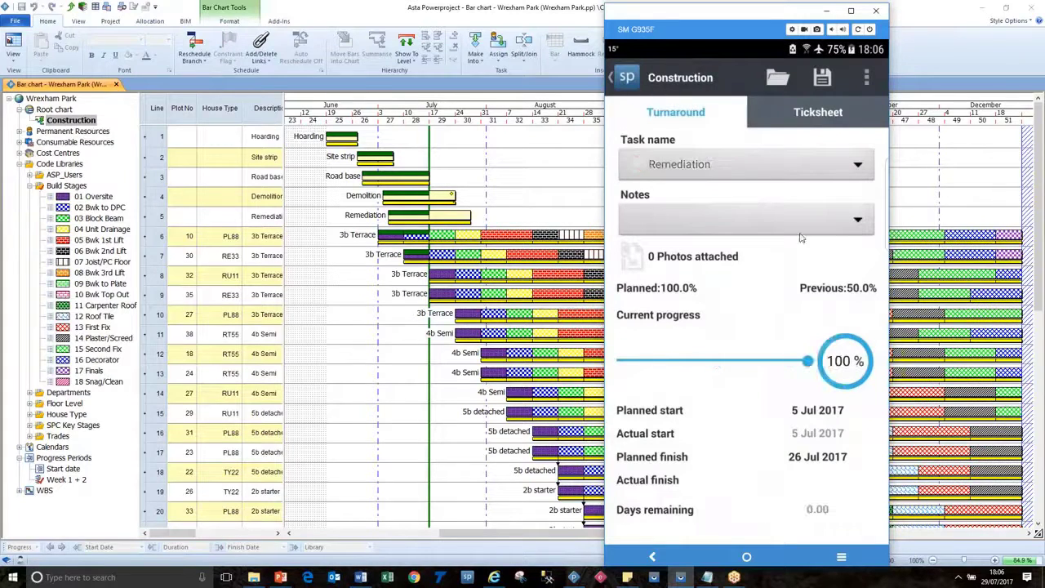
Step: Open the ticksheet for plot 10, cross-checking plot 10 in the Powerproject schedule
{"action": "left_click", "coordinate": [813, 119]}
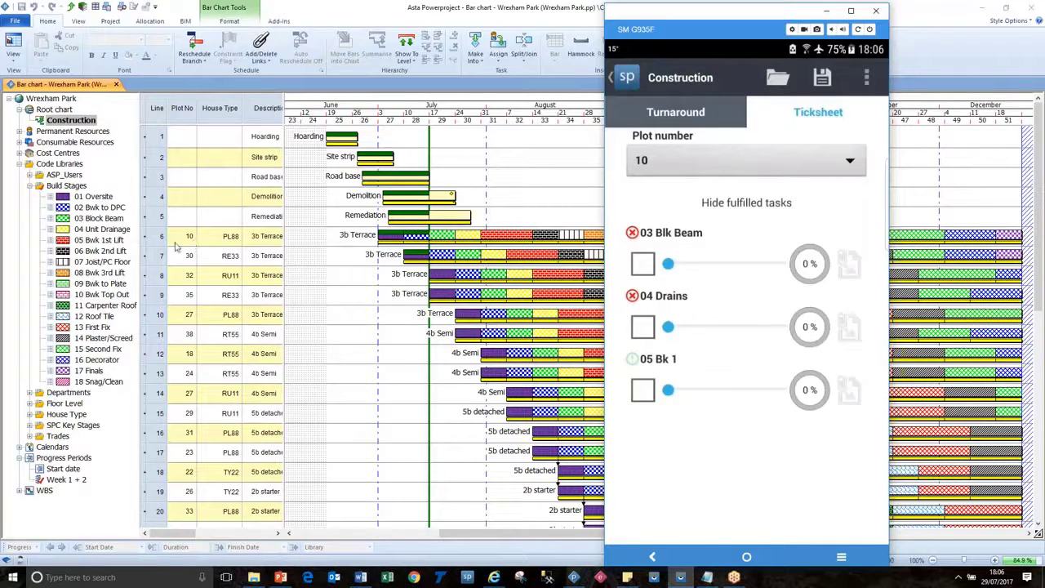
{"action": "left_click", "coordinate": [181, 110]}
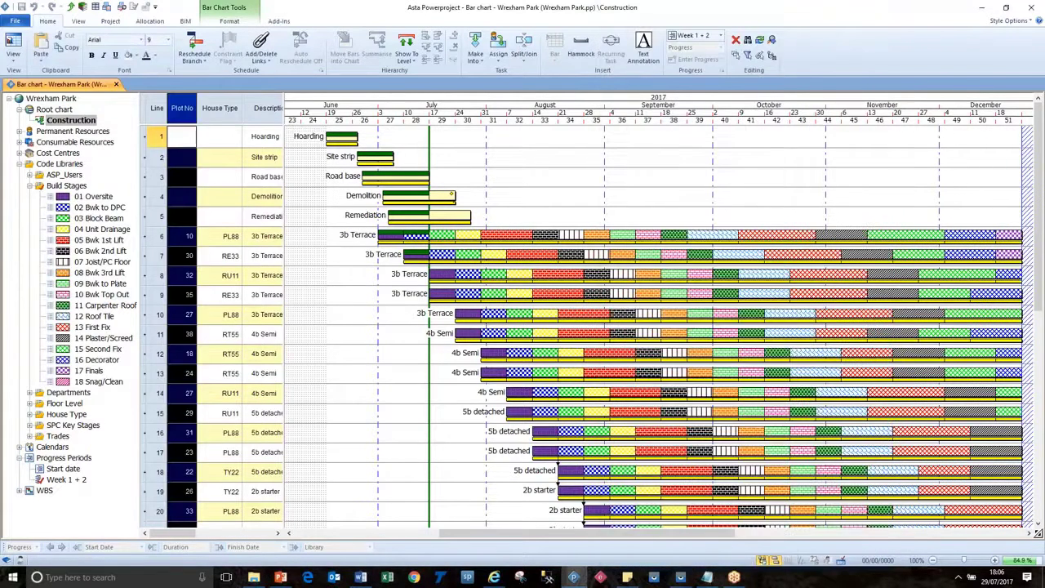
{"action": "left_click", "coordinate": [161, 236]}
{"action": "left_click", "coordinate": [65, 186]}
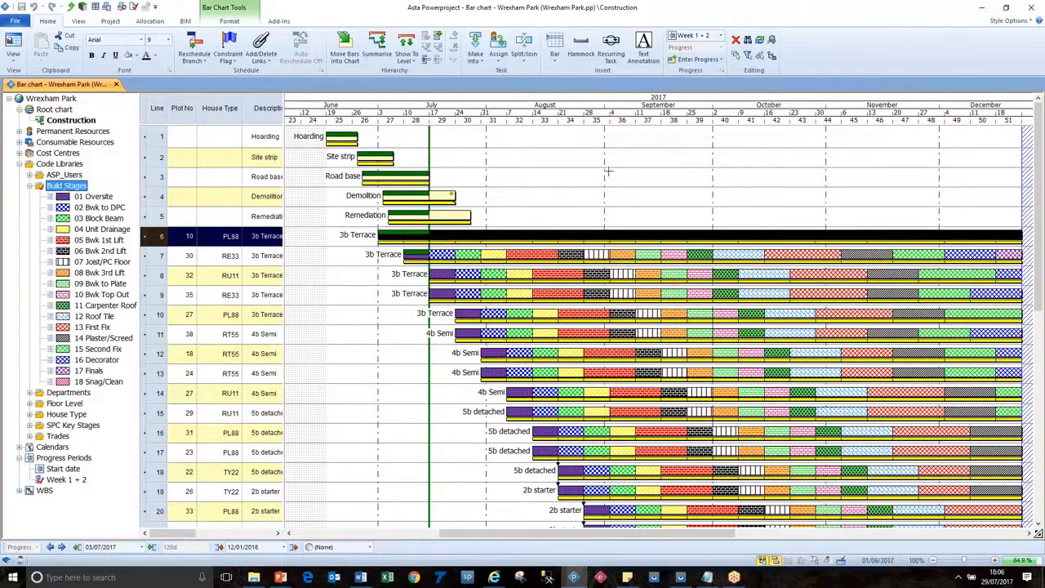
{"action": "key", "text": "alt+Tab"}
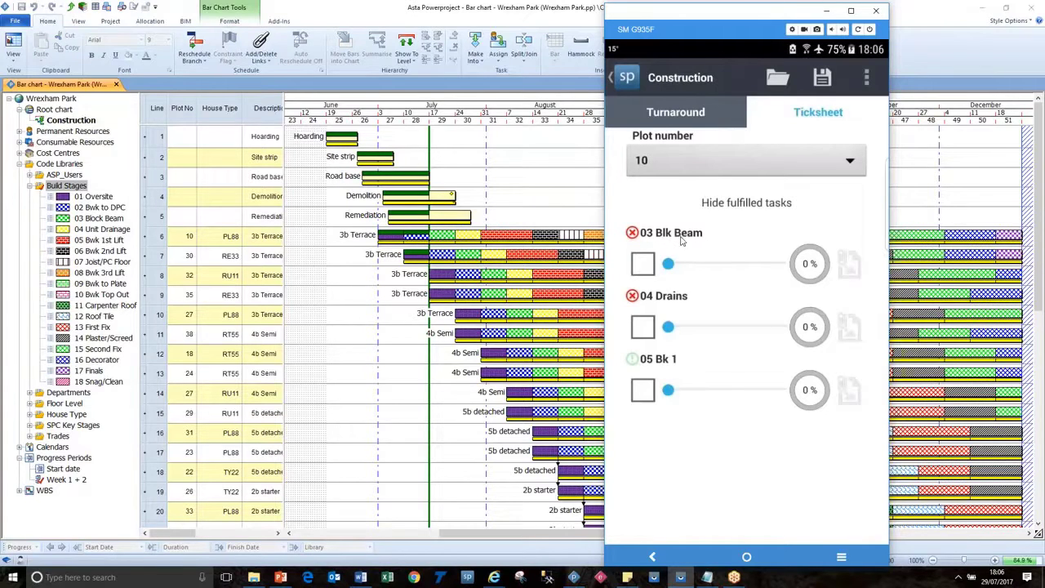
{"action": "left_click", "coordinate": [696, 169]}
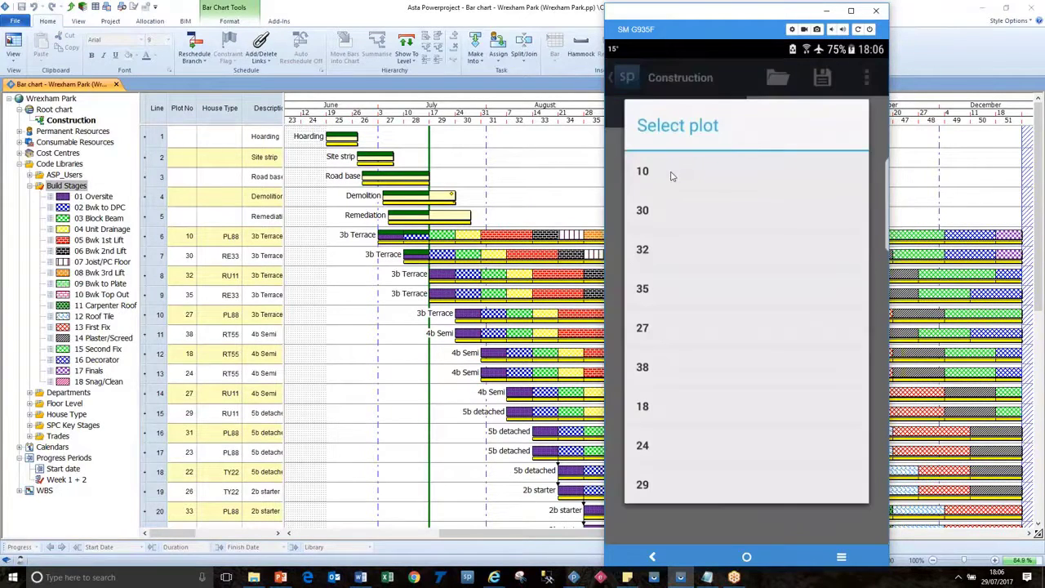
{"action": "left_click", "coordinate": [643, 171]}
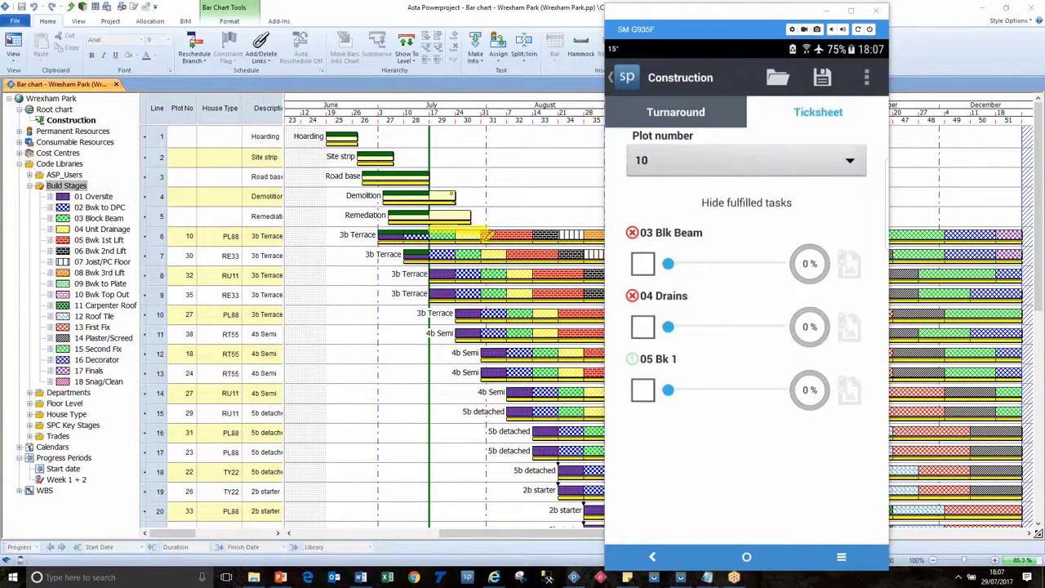
{"action": "left_click_drag", "start_coordinate": [479, 238], "coordinate": [429, 236]}
{"action": "left_click", "coordinate": [647, 335]}
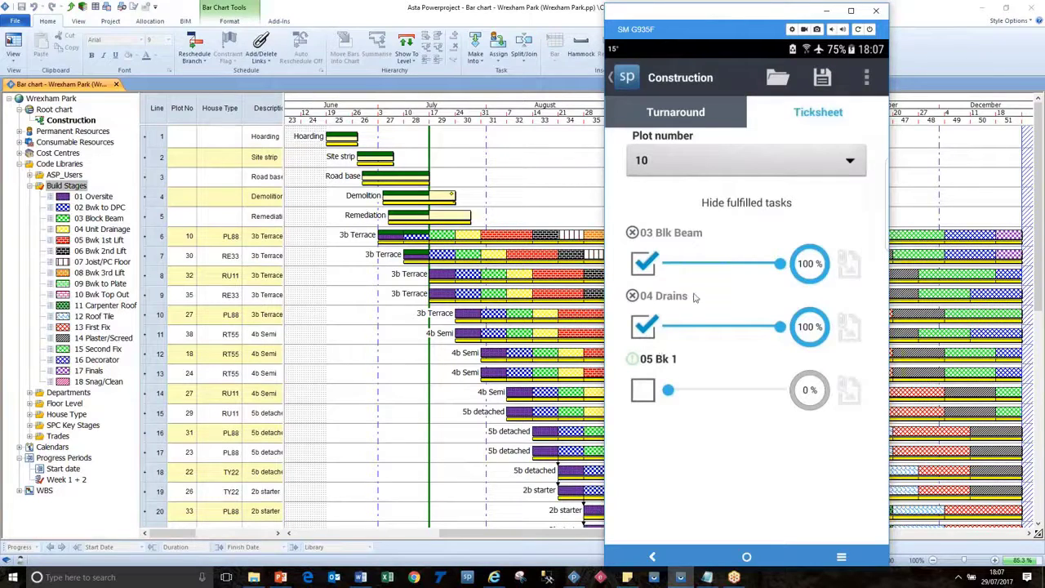
Step: Attach a Wind note to plot 10's 04 Drains task
{"action": "left_click", "coordinate": [849, 327]}
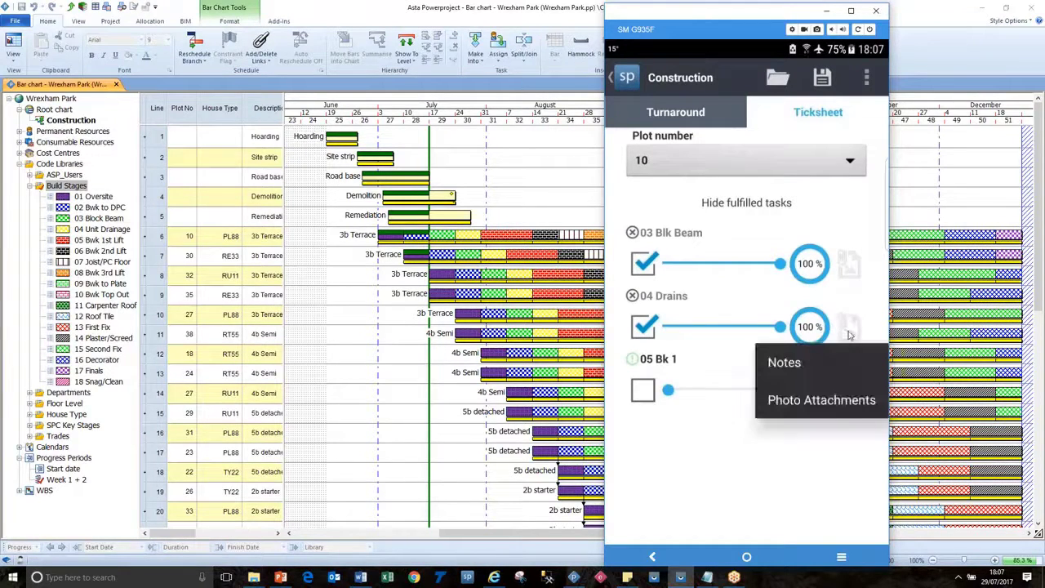
{"action": "left_click", "coordinate": [783, 363]}
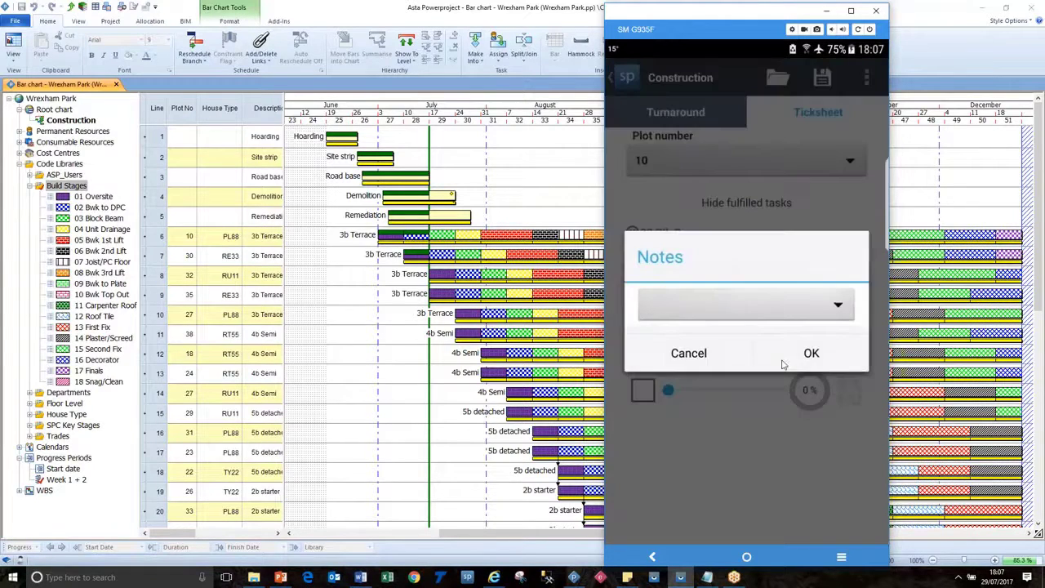
{"action": "left_click", "coordinate": [707, 303]}
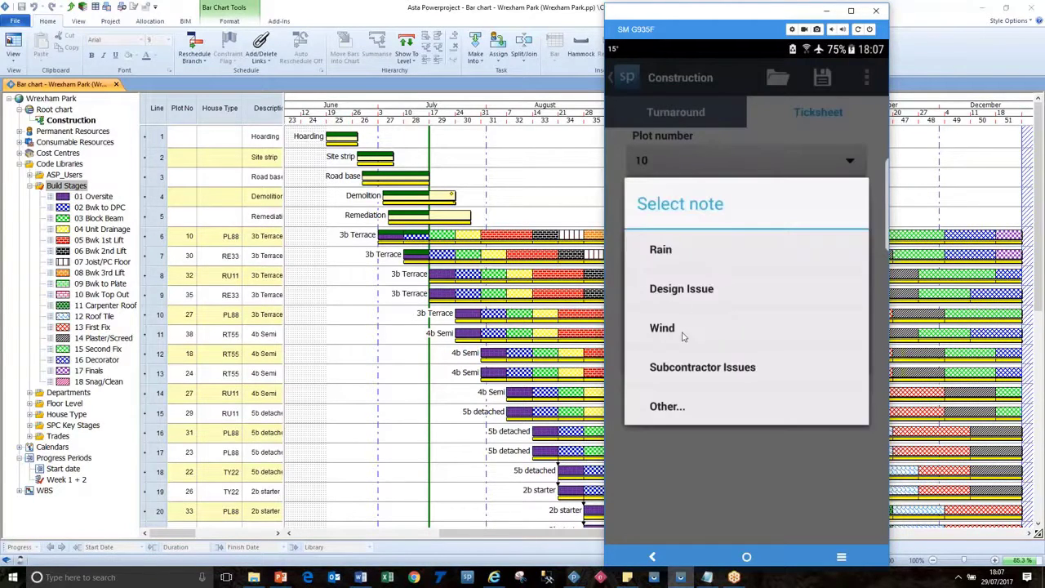
{"action": "left_click", "coordinate": [683, 332]}
{"action": "left_click", "coordinate": [832, 361]}
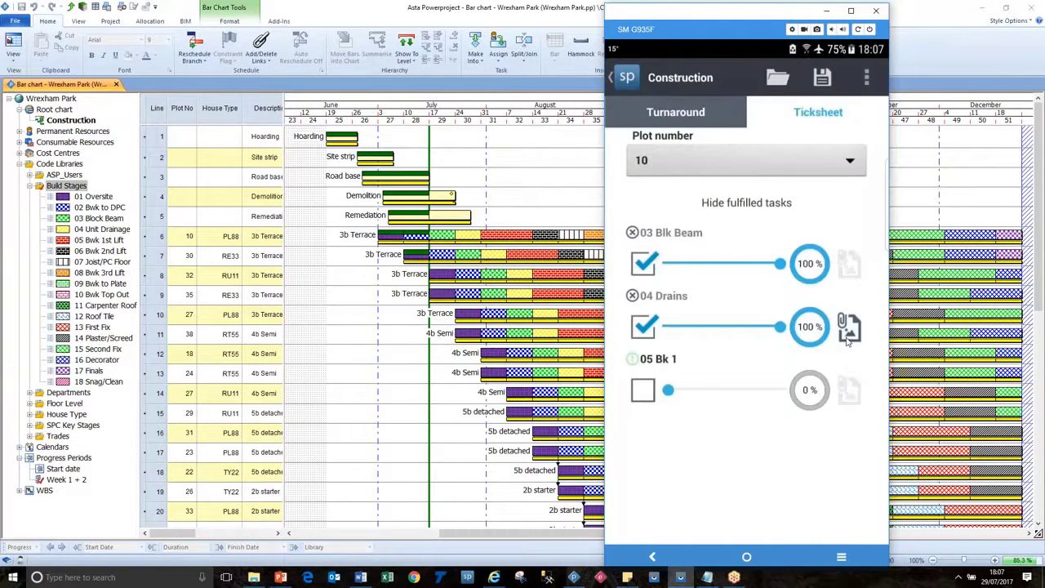
Step: On plot 30, complete 02 Bk DPC and 03 Blk Beam and set 04 Drains to 25%
{"action": "left_click", "coordinate": [858, 165]}
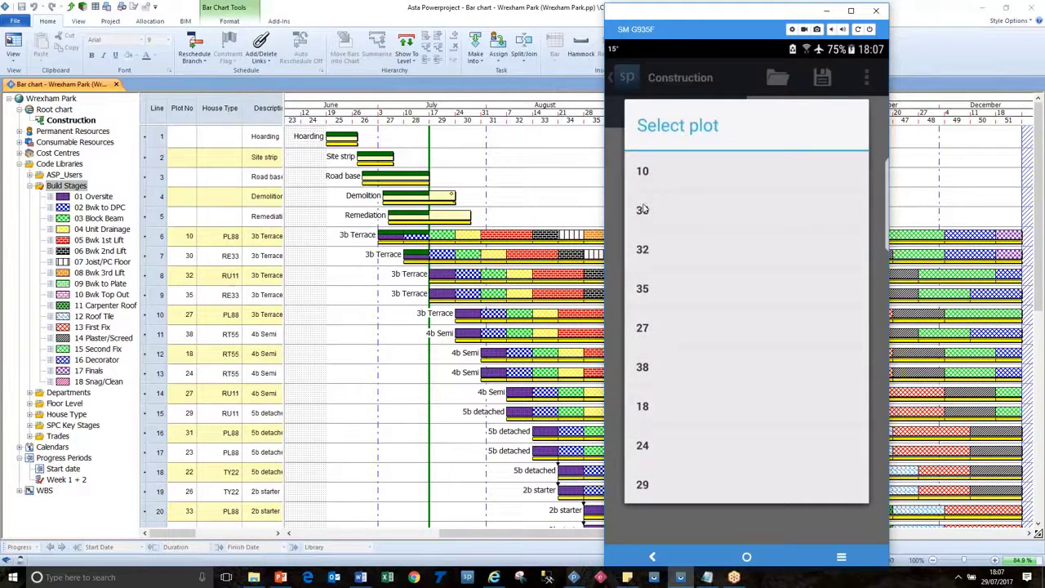
{"action": "left_click", "coordinate": [642, 209]}
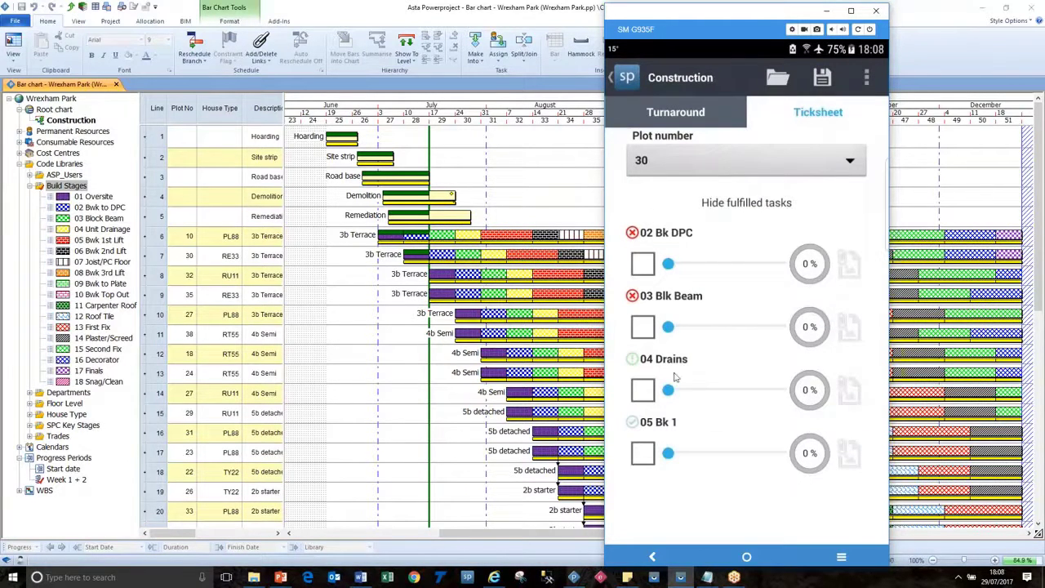
{"action": "left_click", "coordinate": [649, 329]}
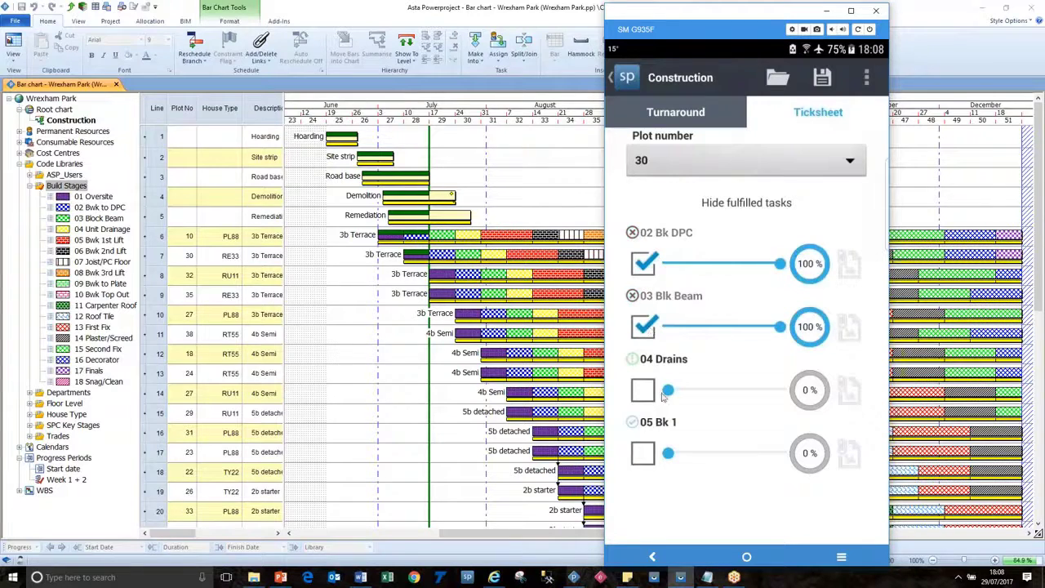
{"action": "left_click_drag", "start_coordinate": [668, 390], "coordinate": [696, 394]}
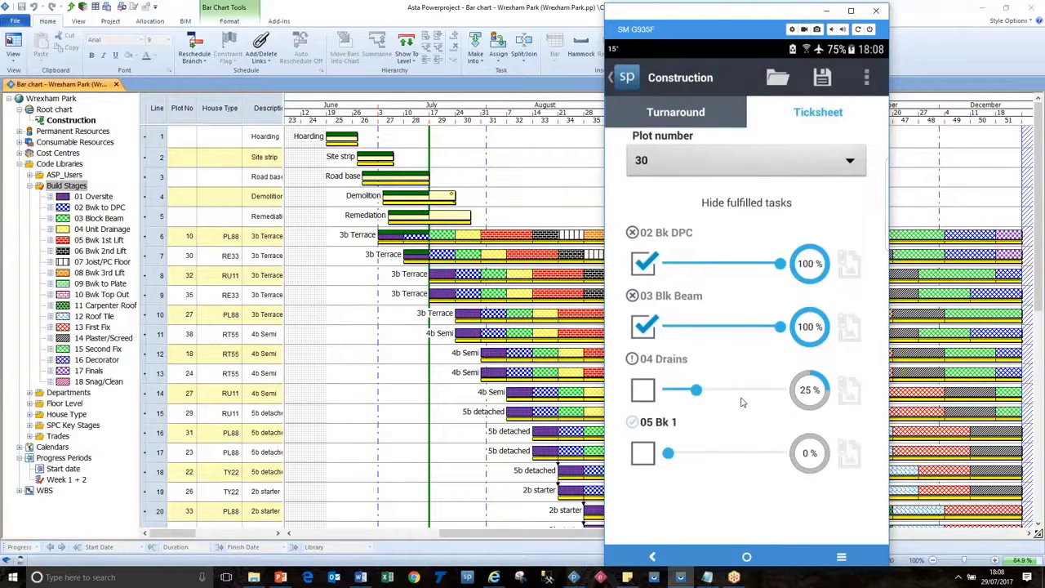
Step: Switch the ticksheet to plot 32, then to plot 35
{"action": "left_click", "coordinate": [849, 165]}
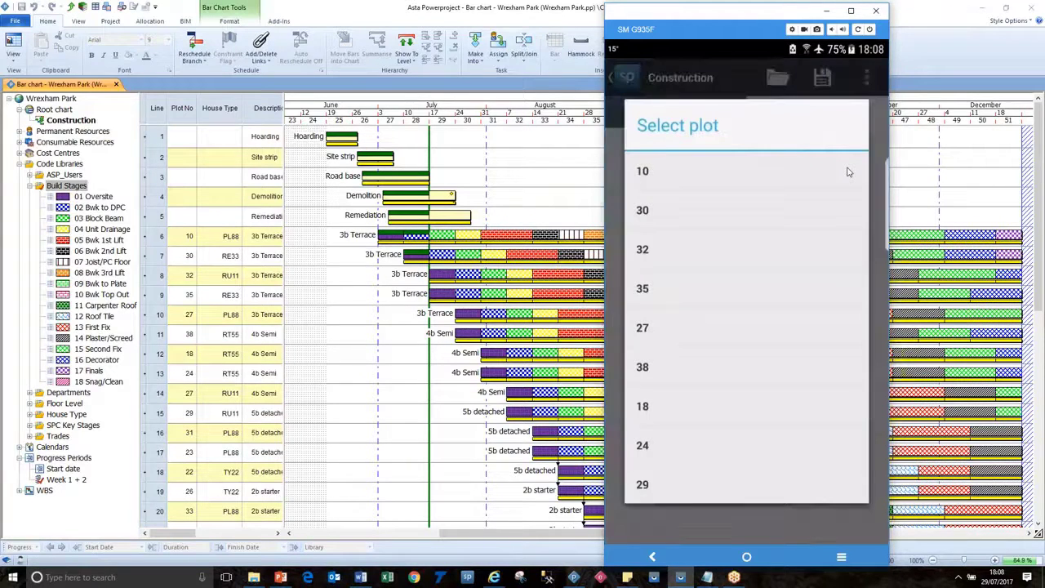
{"action": "left_click", "coordinate": [642, 250]}
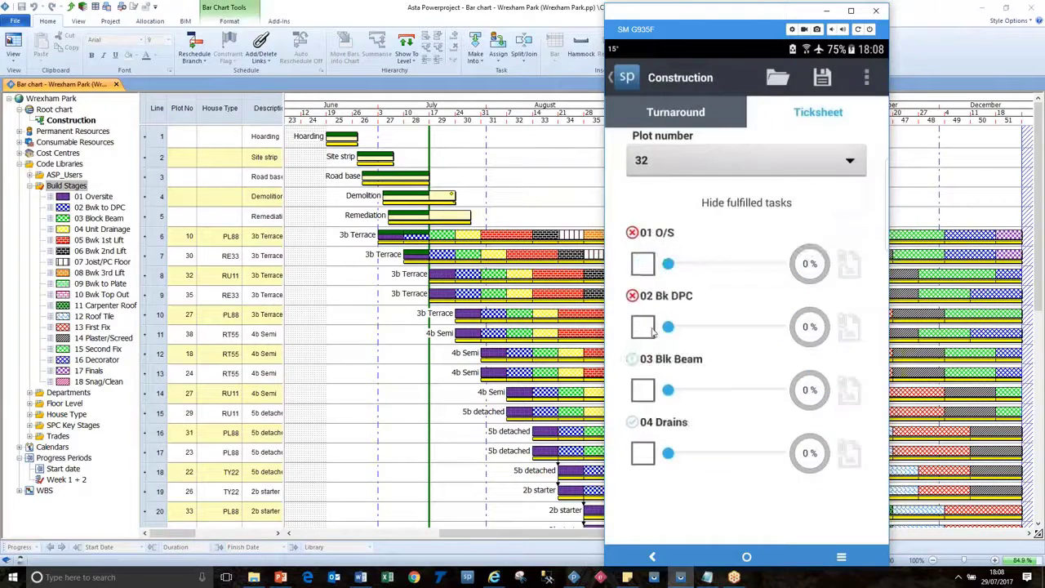
{"action": "left_click", "coordinate": [849, 157]}
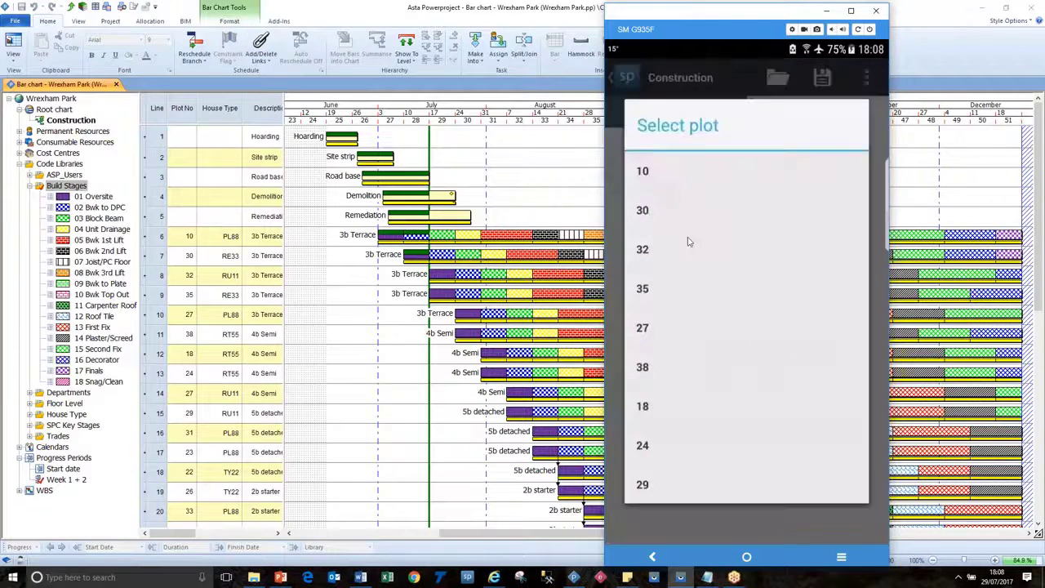
{"action": "left_click", "coordinate": [643, 289]}
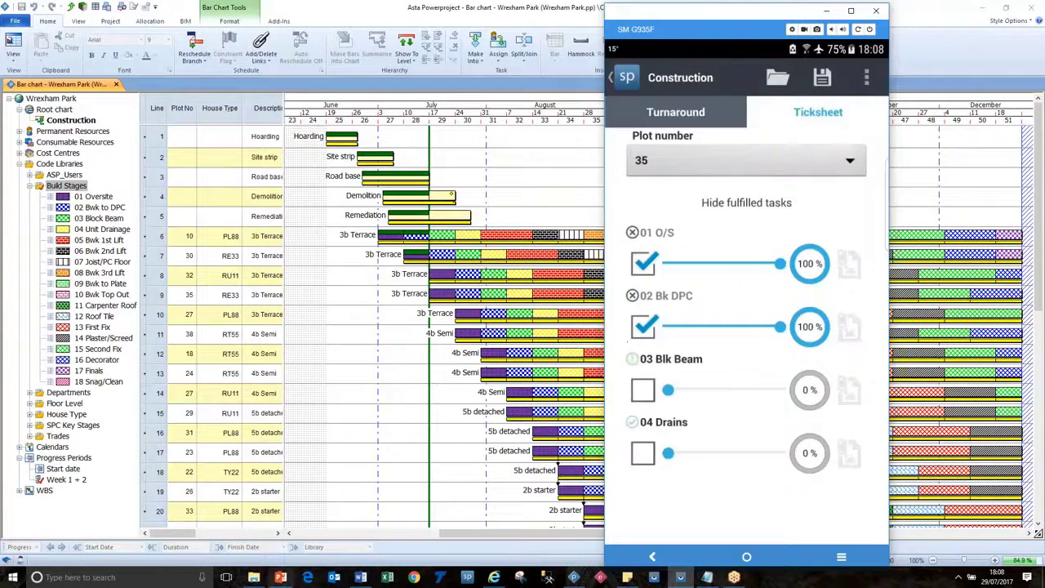
Step: Reveal the slide's points on progress values, notes, pictures and offline updating
{"action": "left_click", "coordinate": [281, 577]}
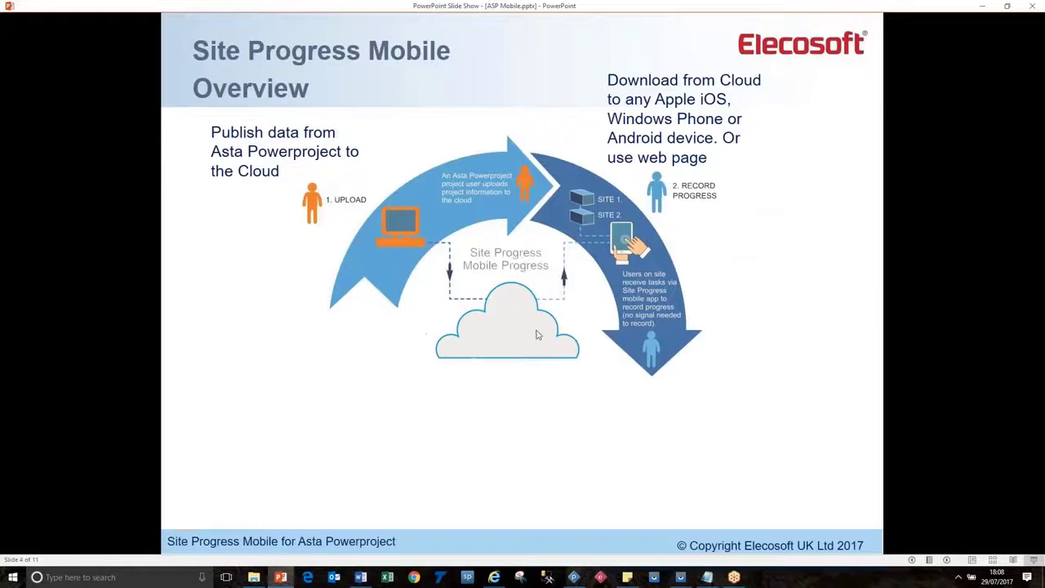
{"action": "left_click", "coordinate": [537, 335]}
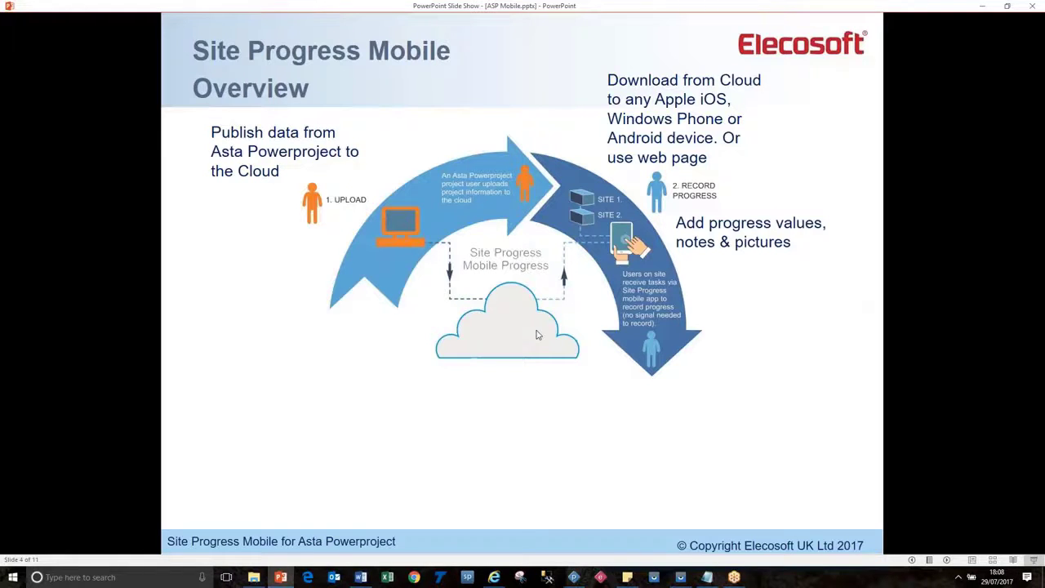
{"action": "left_click", "coordinate": [537, 335]}
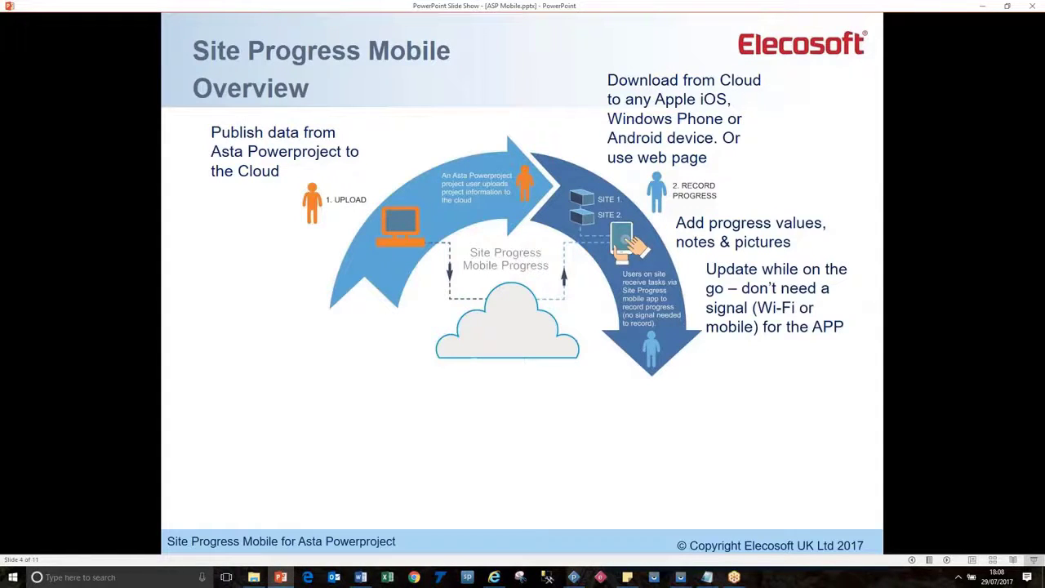